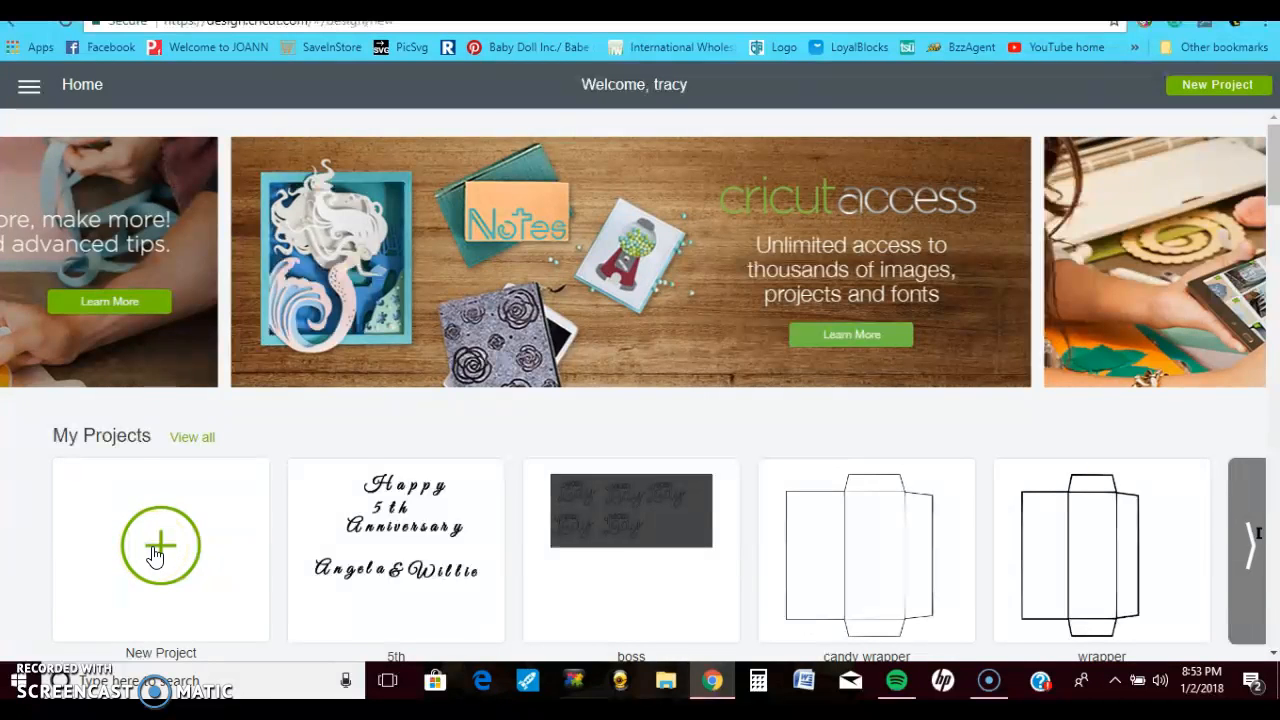
- Start a new blank project and switch to the Google Images results for "fly black girl svg"
left_click(155, 555)
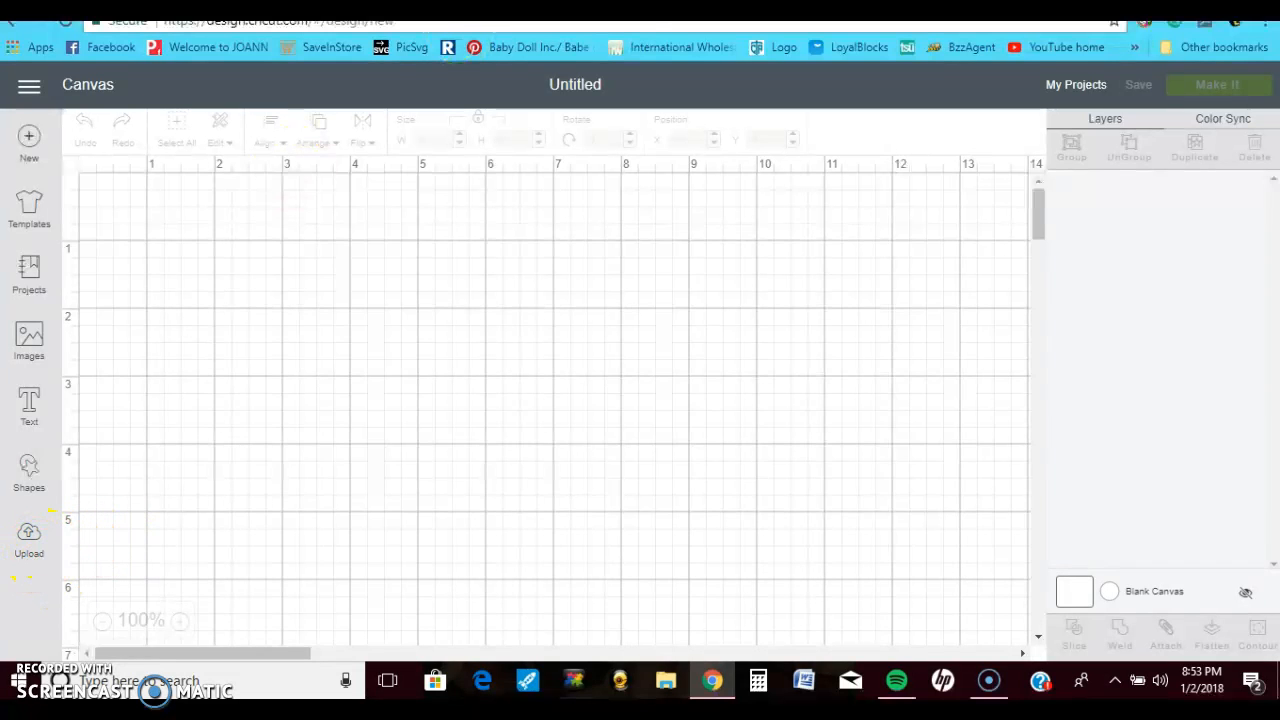
left_click(560, 6)
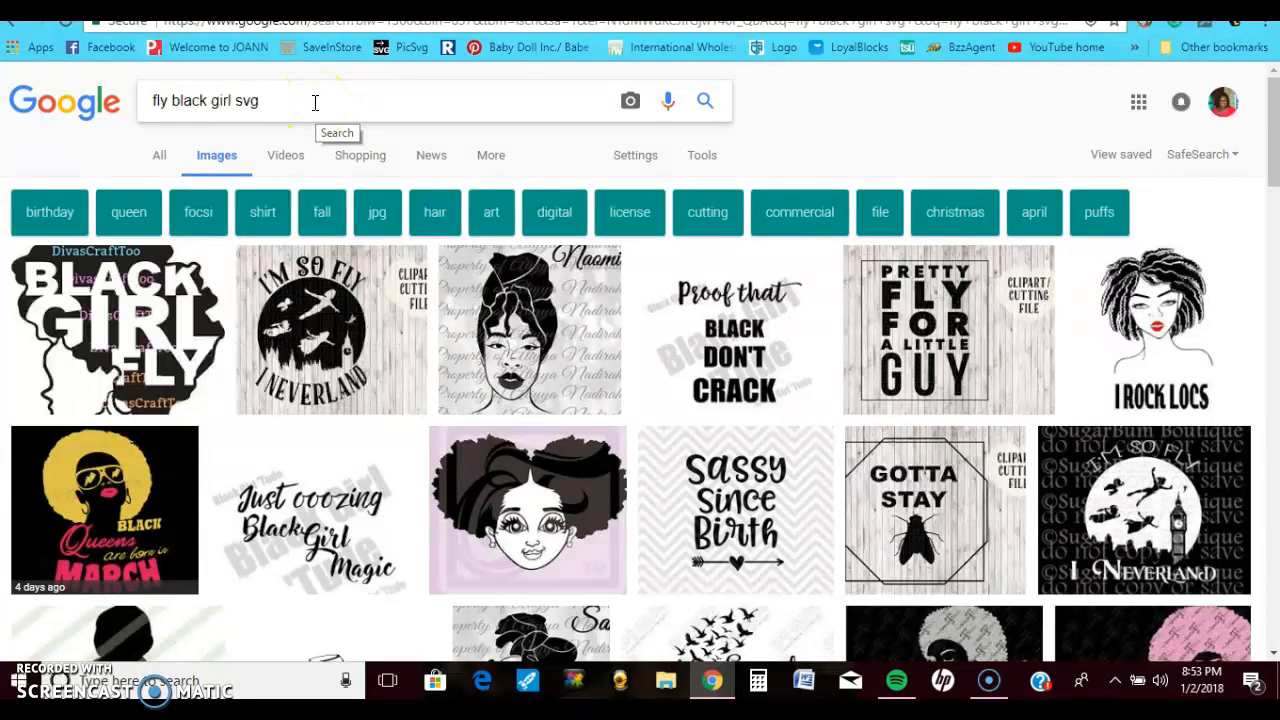
- Browse the image results and open the black Butterflies Icon from ShareIcon.net
left_click_drag(1274, 108, 1274, 168)
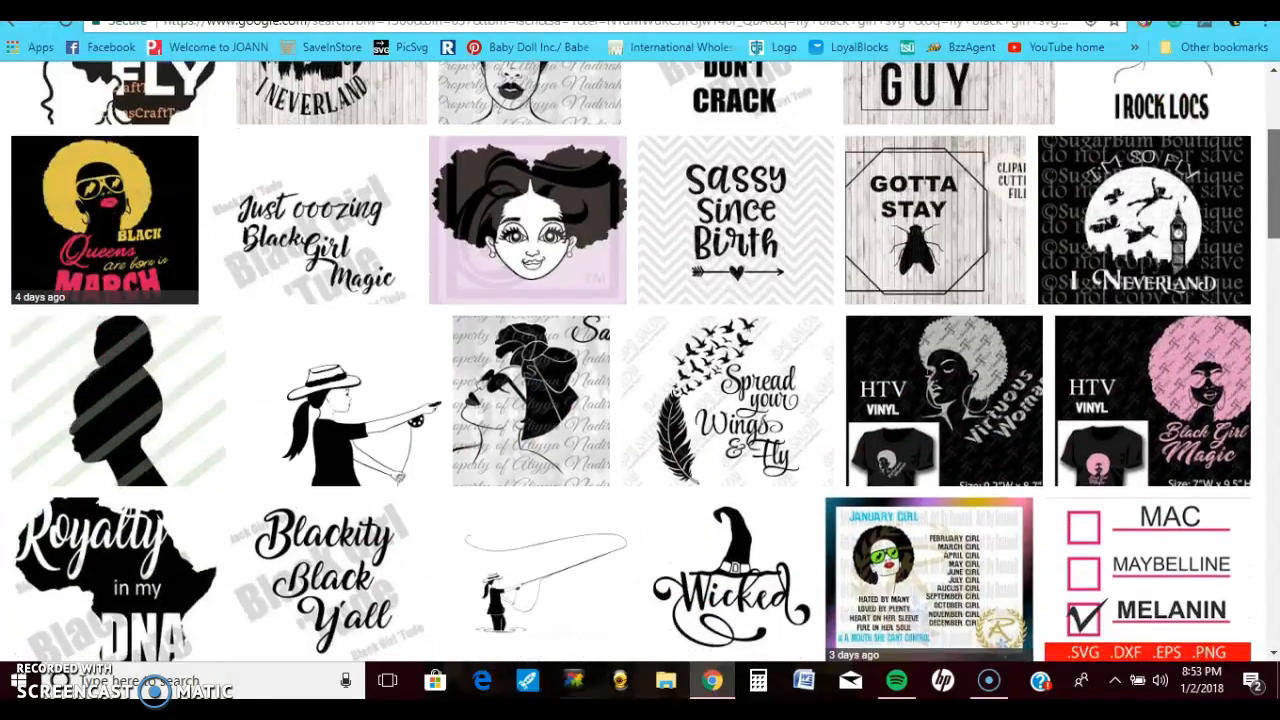
scroll(651, 307, "down", 3)
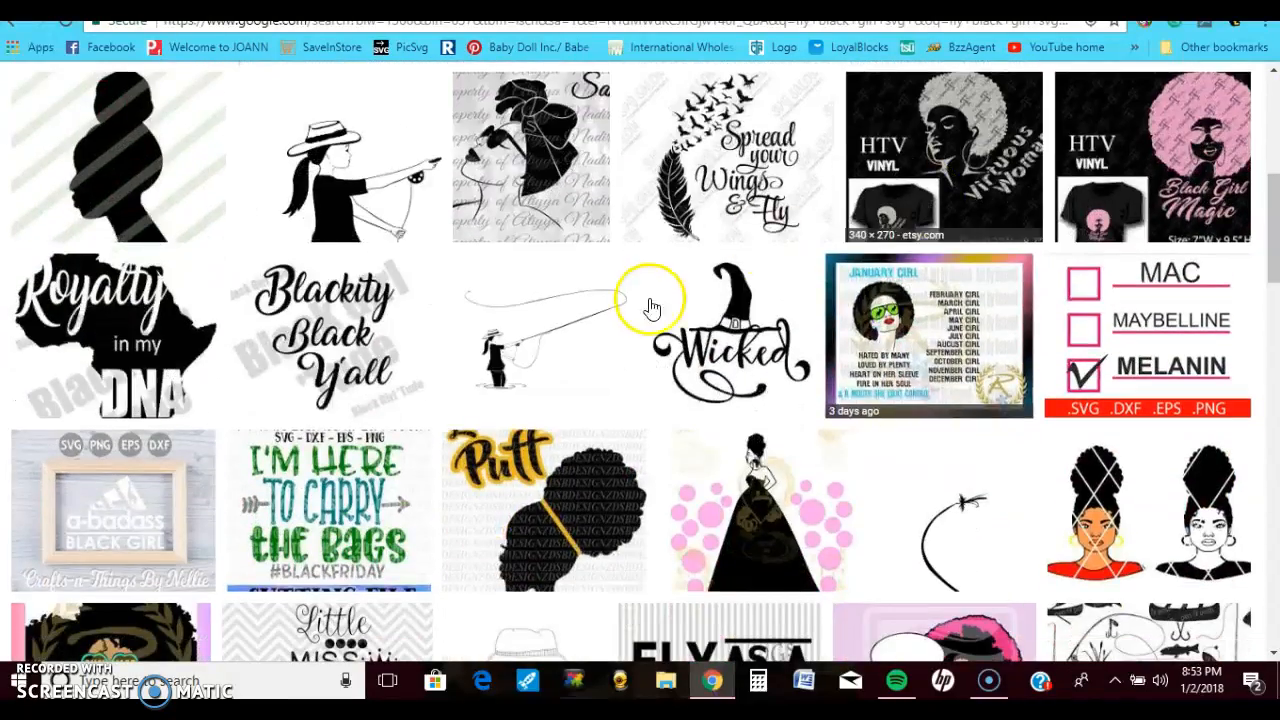
left_click_drag(198, 330, 1262, 438)
left_click_drag(1274, 265, 1269, 520)
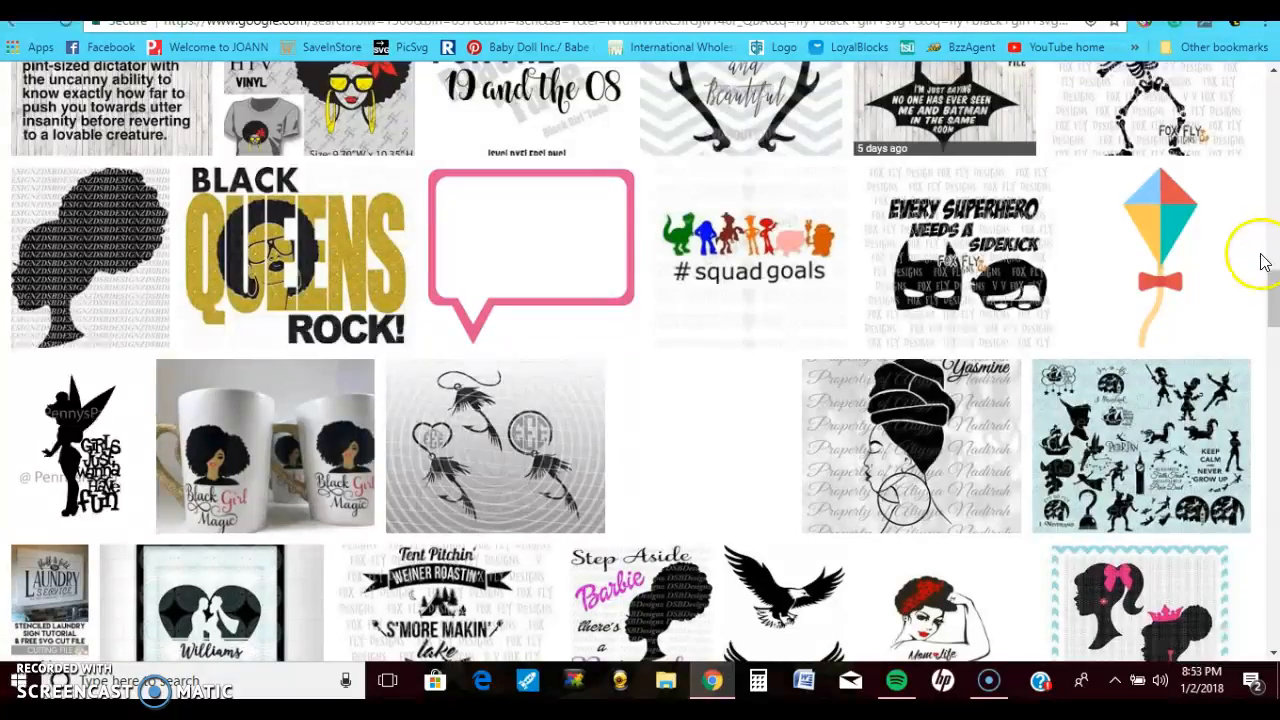
left_click_drag(1274, 292, 1274, 395)
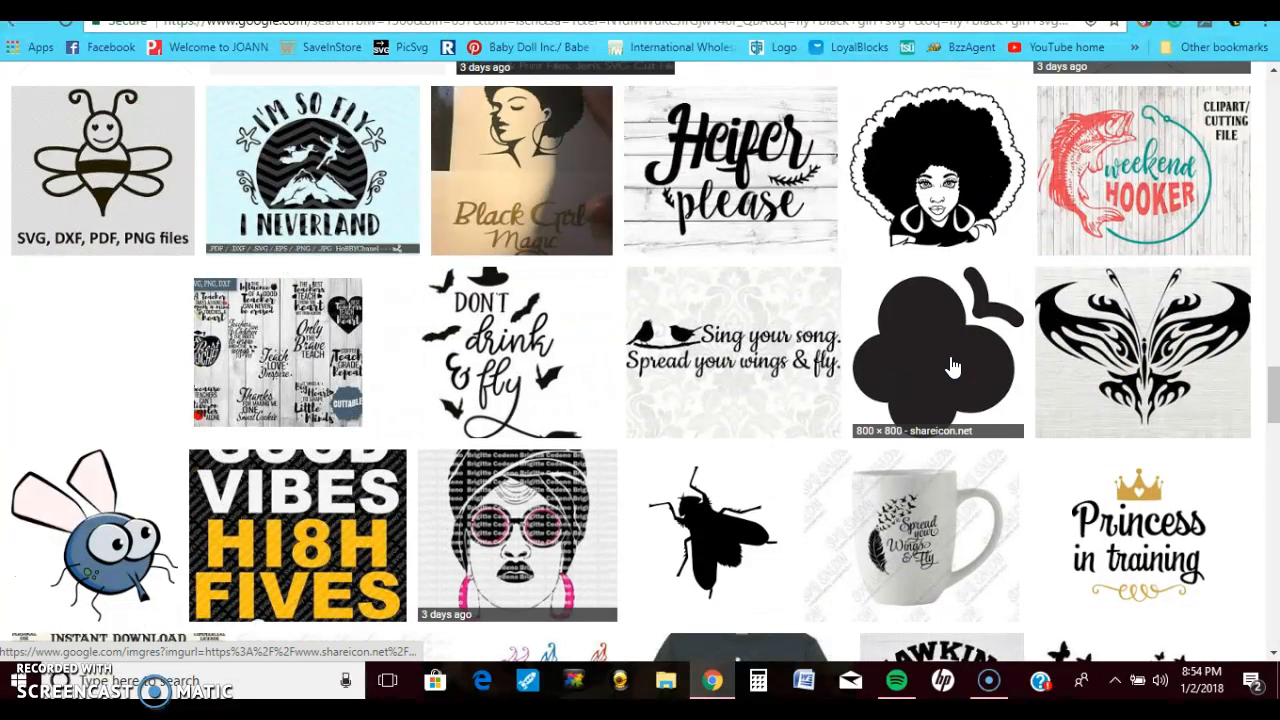
left_click(894, 366)
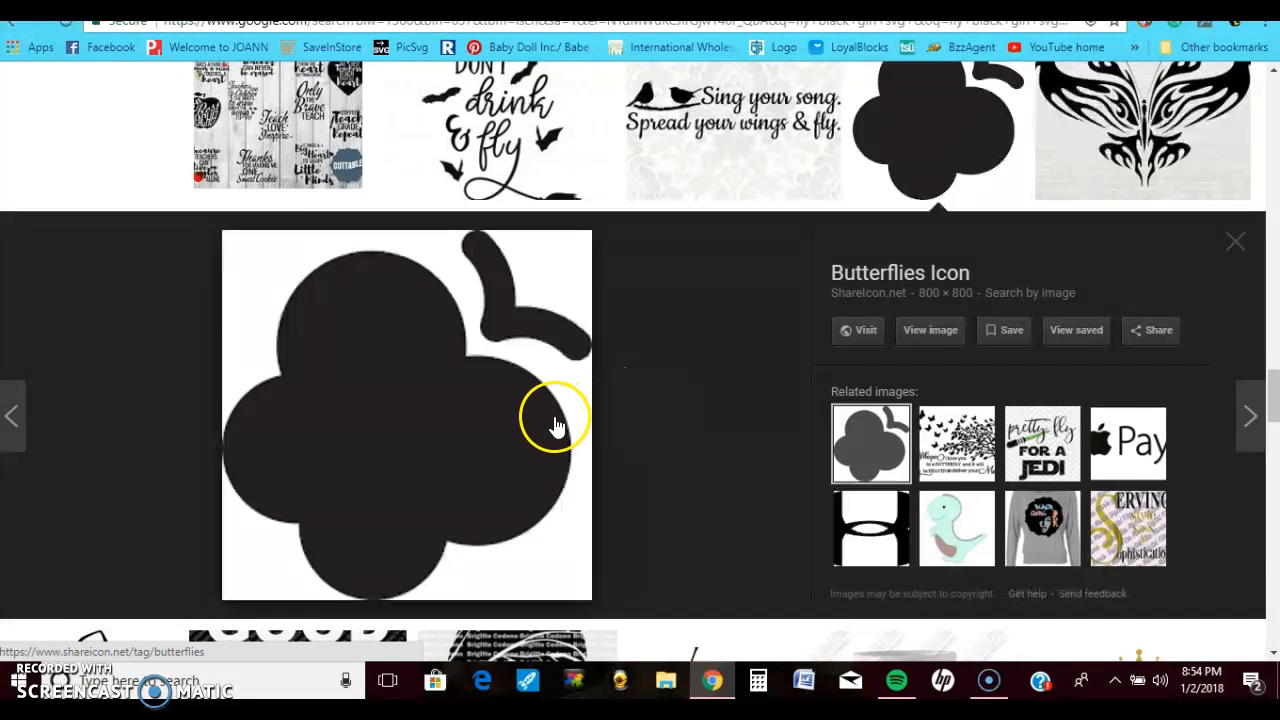
- Save the butterfly image to the Pictures folder as a PNG named images
right_click(521, 414)
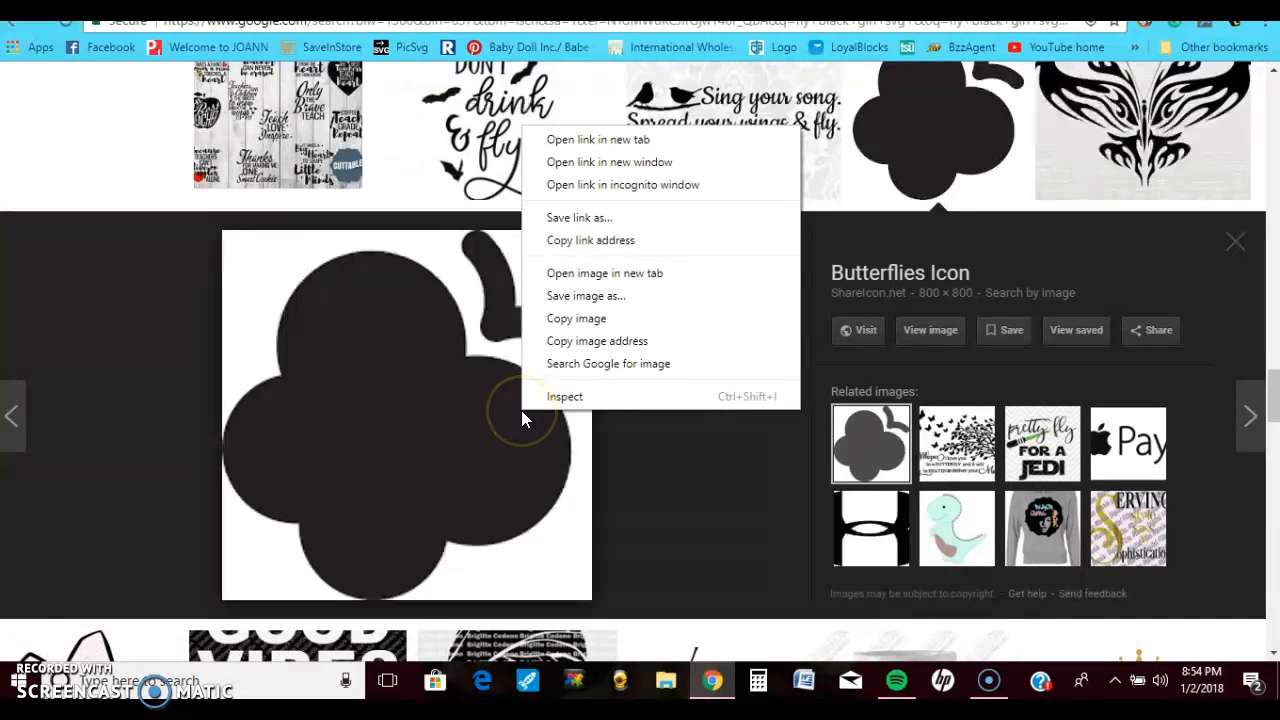
left_click(576, 305)
left_click(483, 438)
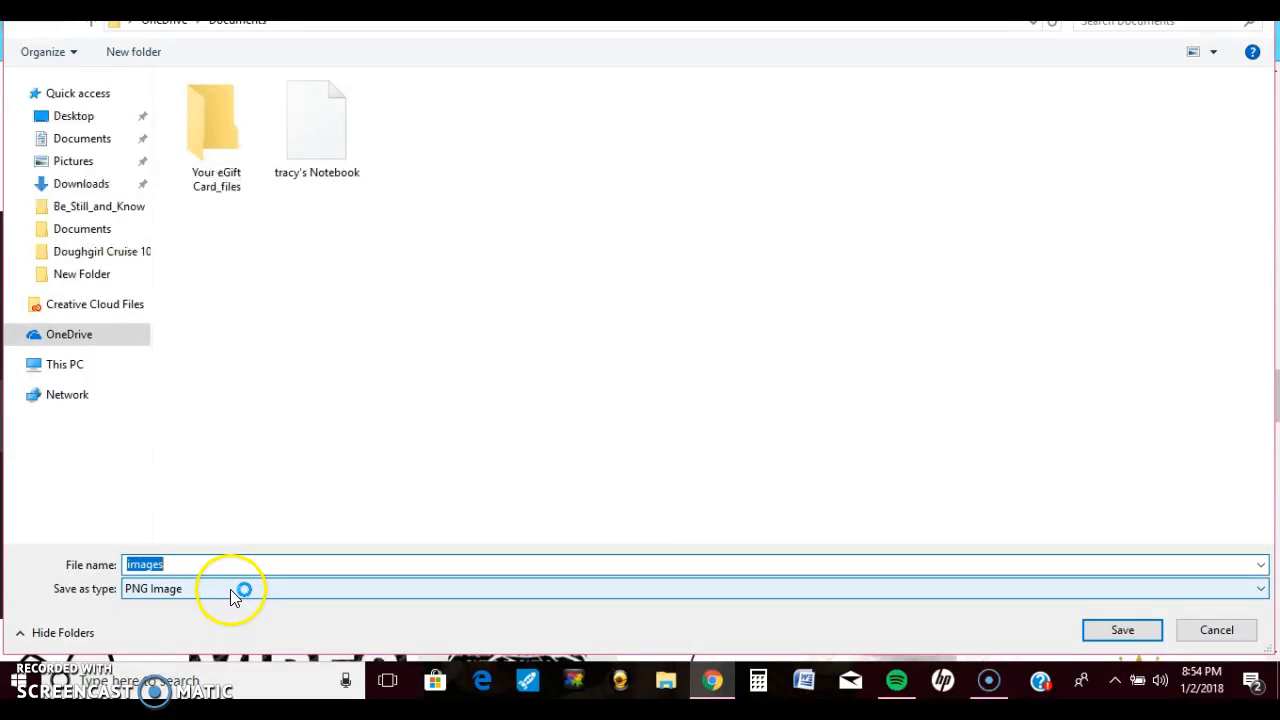
left_click(62, 170)
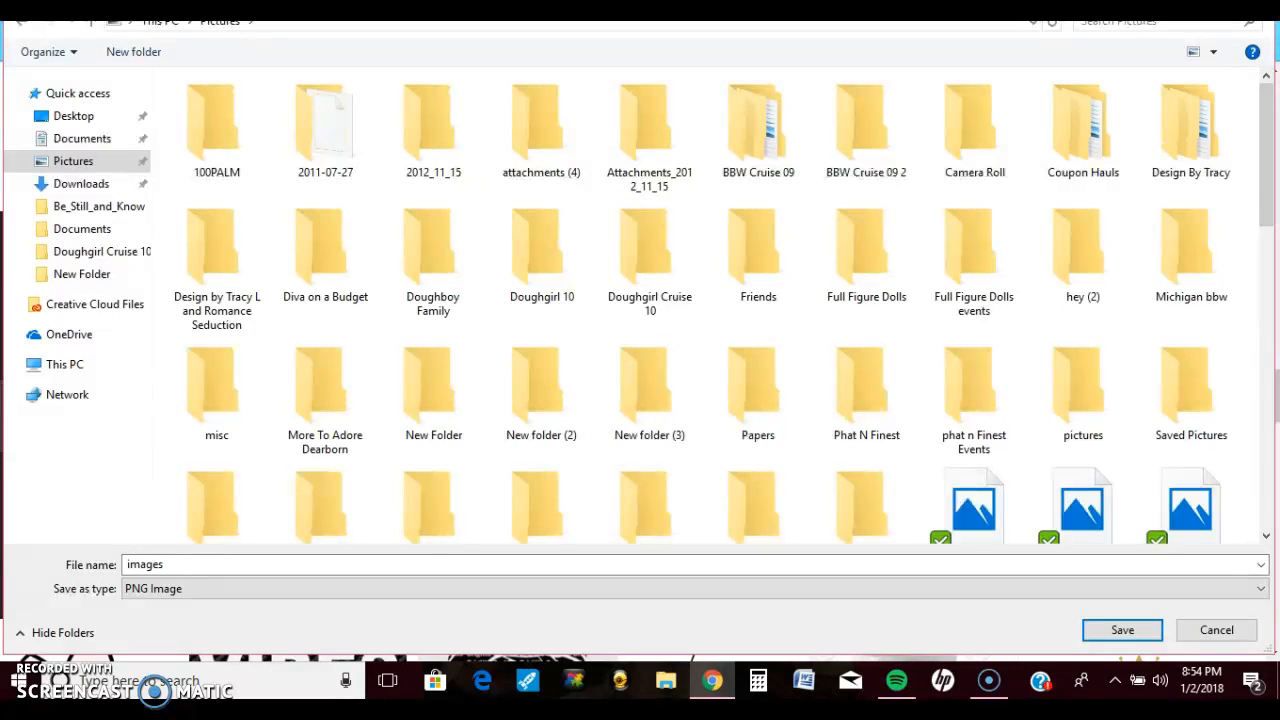
left_click(1105, 632)
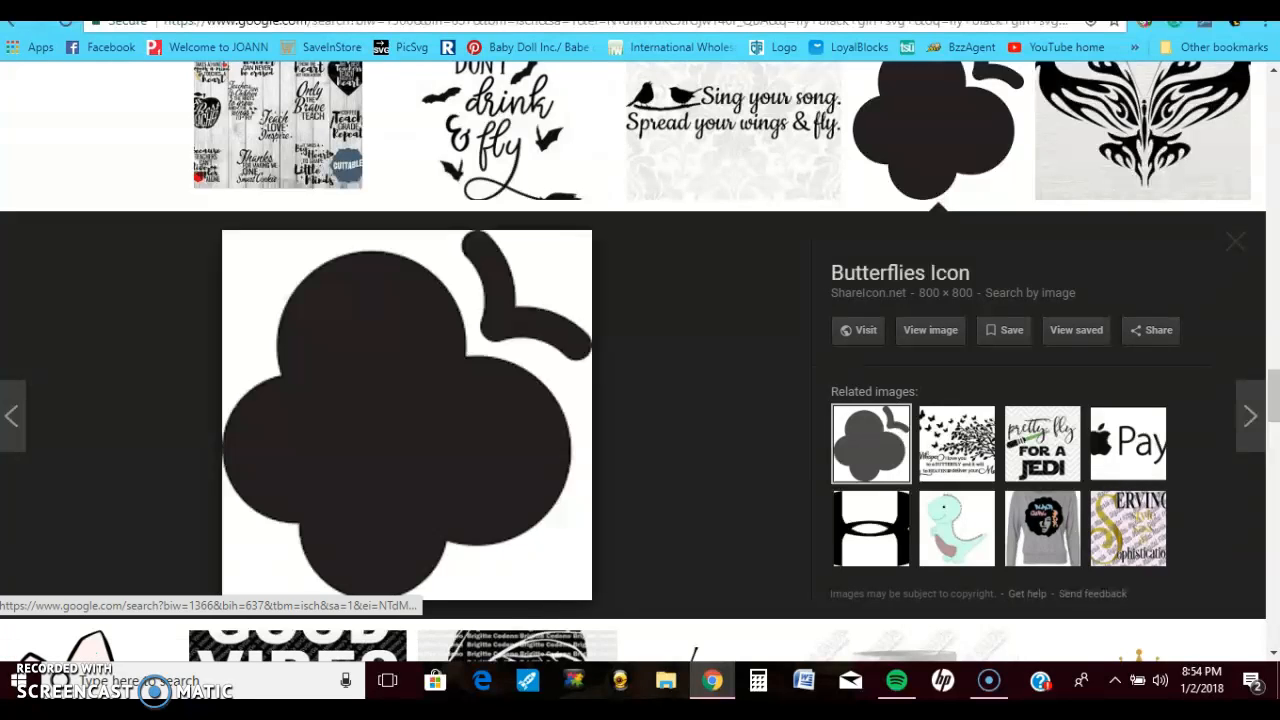
- Switch to Cricut Design Space, upload the butterfly file images from the Pictures folder and set its image type to Complex
key("ctrl+Tab")
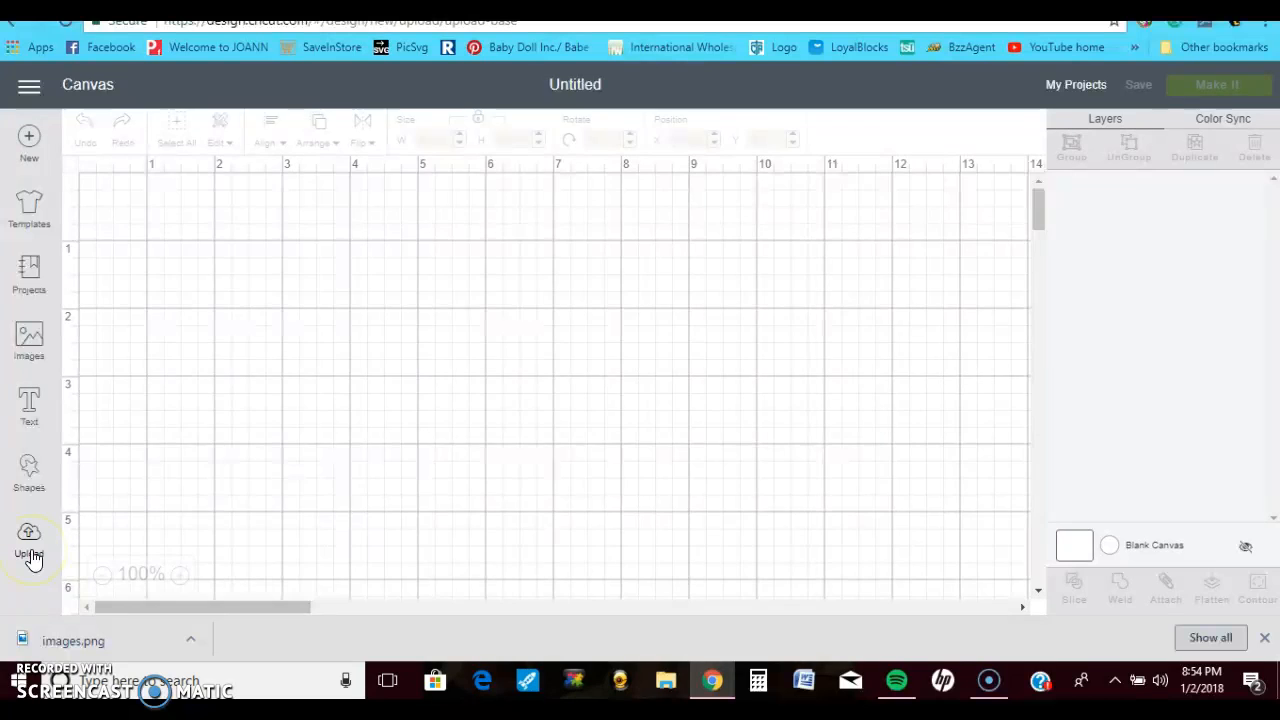
left_click(29, 545)
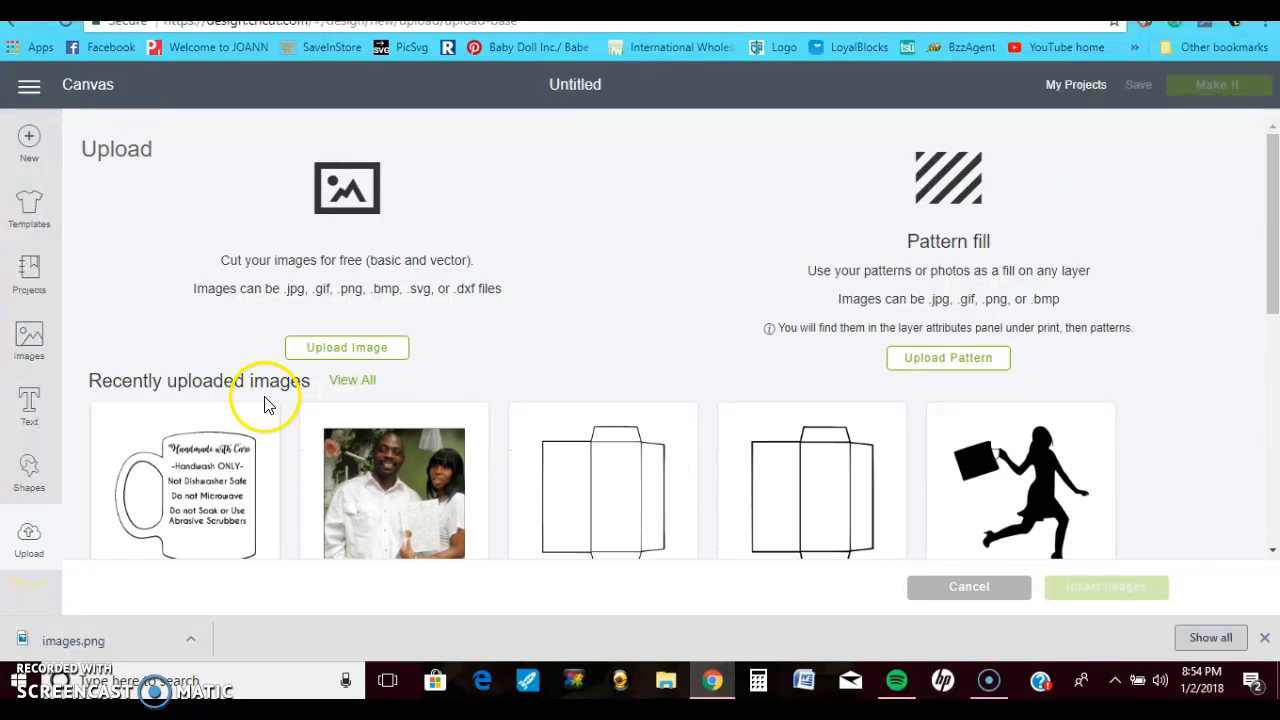
left_click(335, 349)
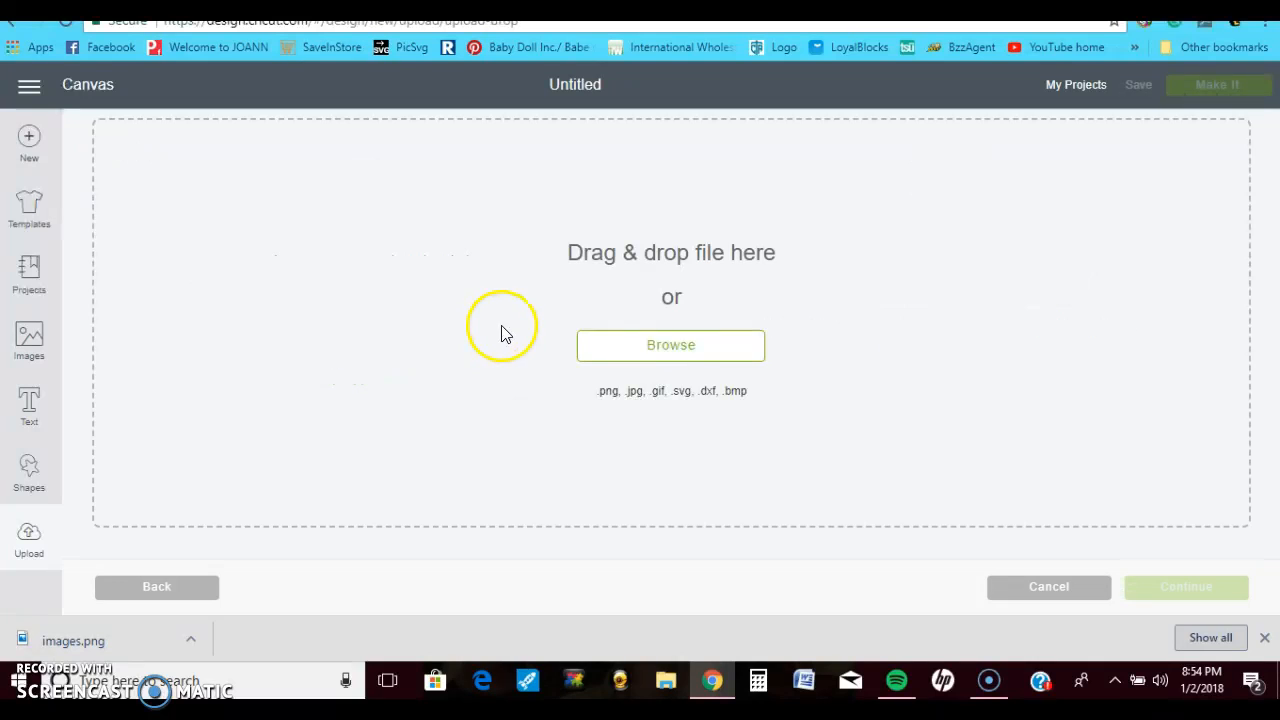
left_click(670, 346)
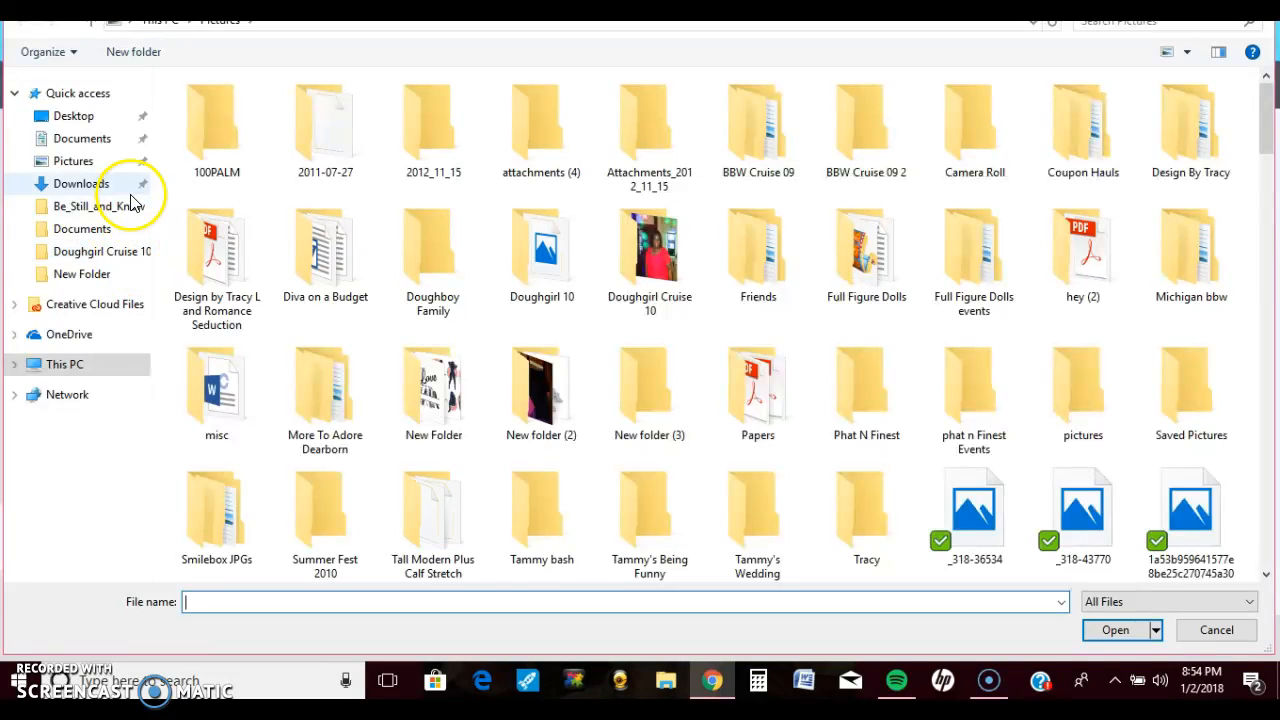
left_click(44, 187)
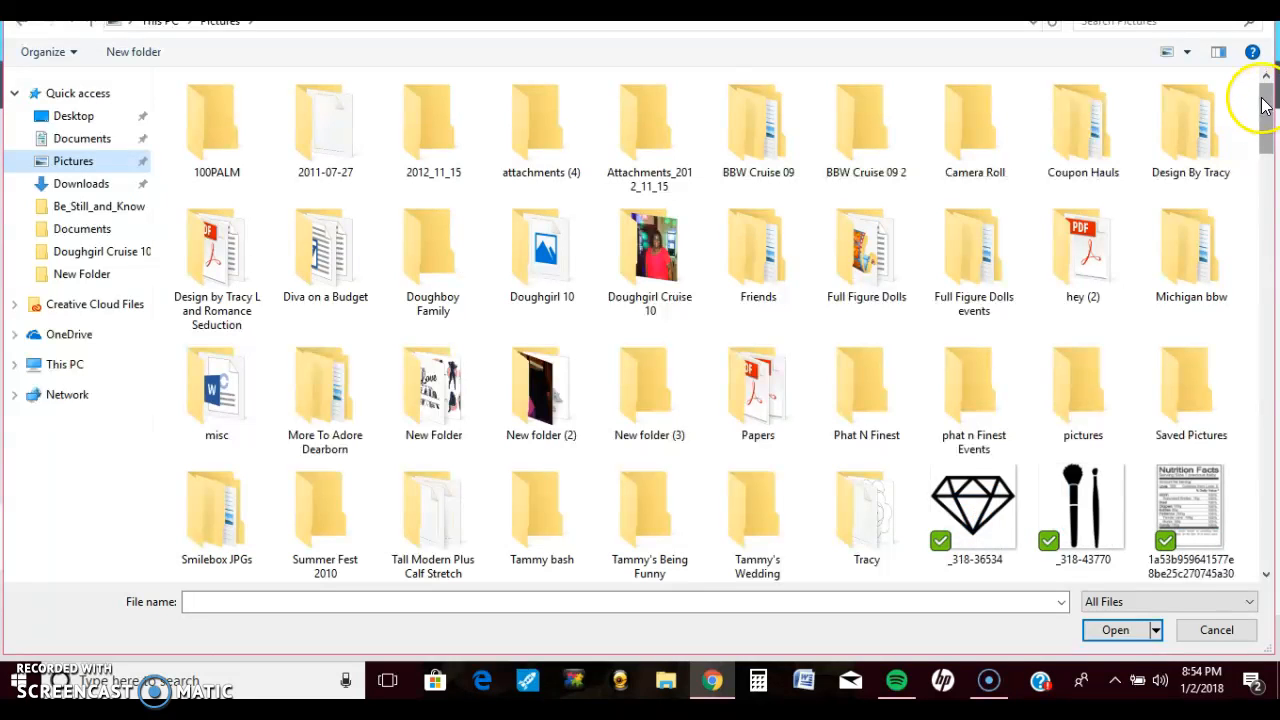
left_click_drag(1263, 115, 1266, 182)
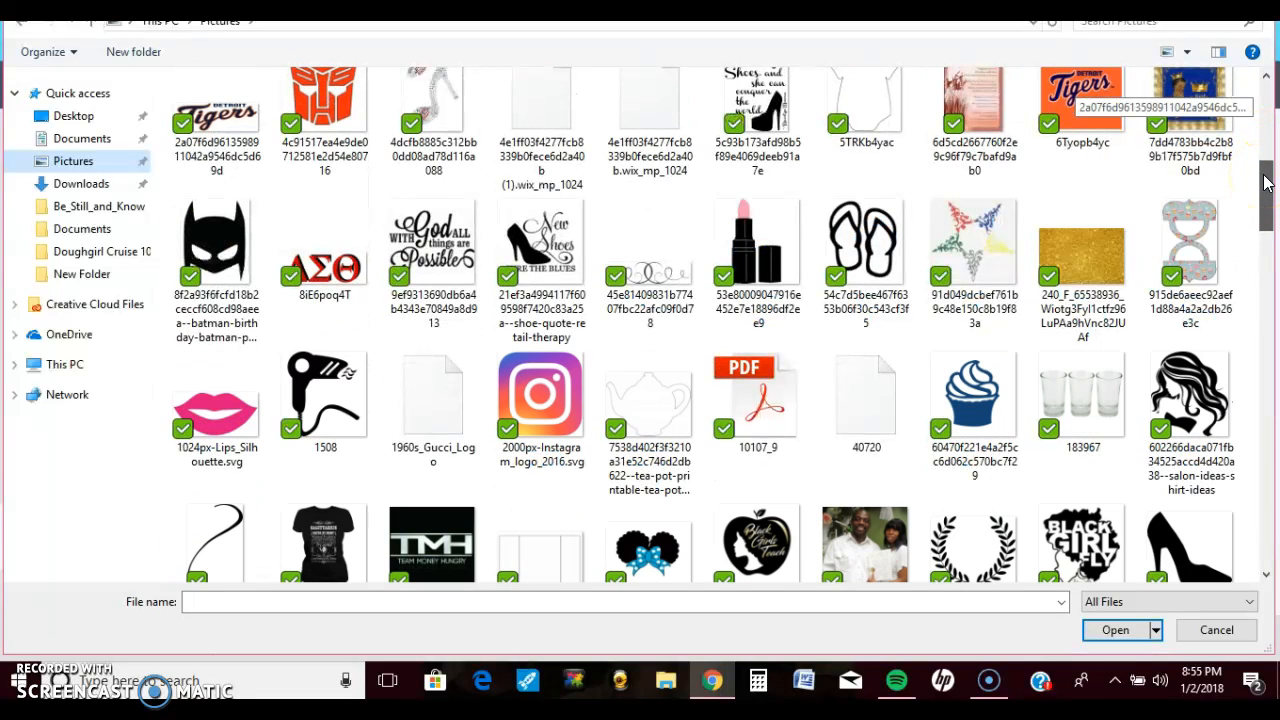
left_click_drag(1266, 182, 1260, 412)
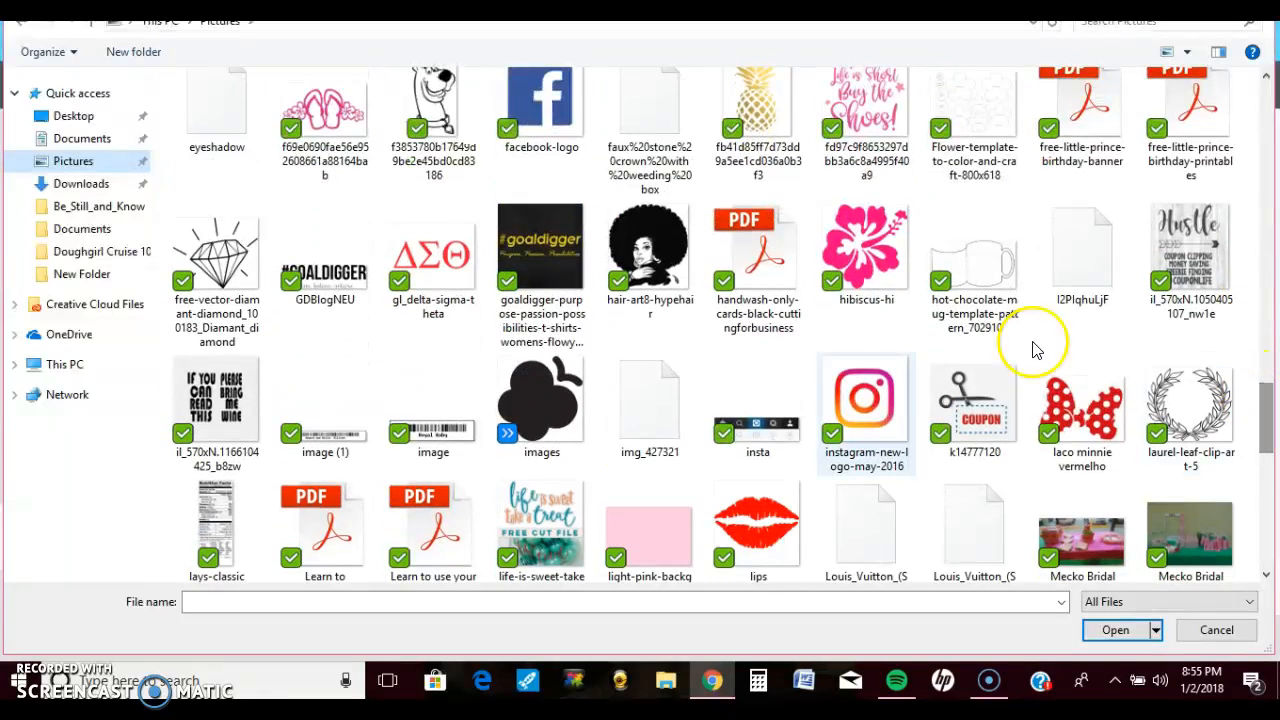
left_click(545, 415)
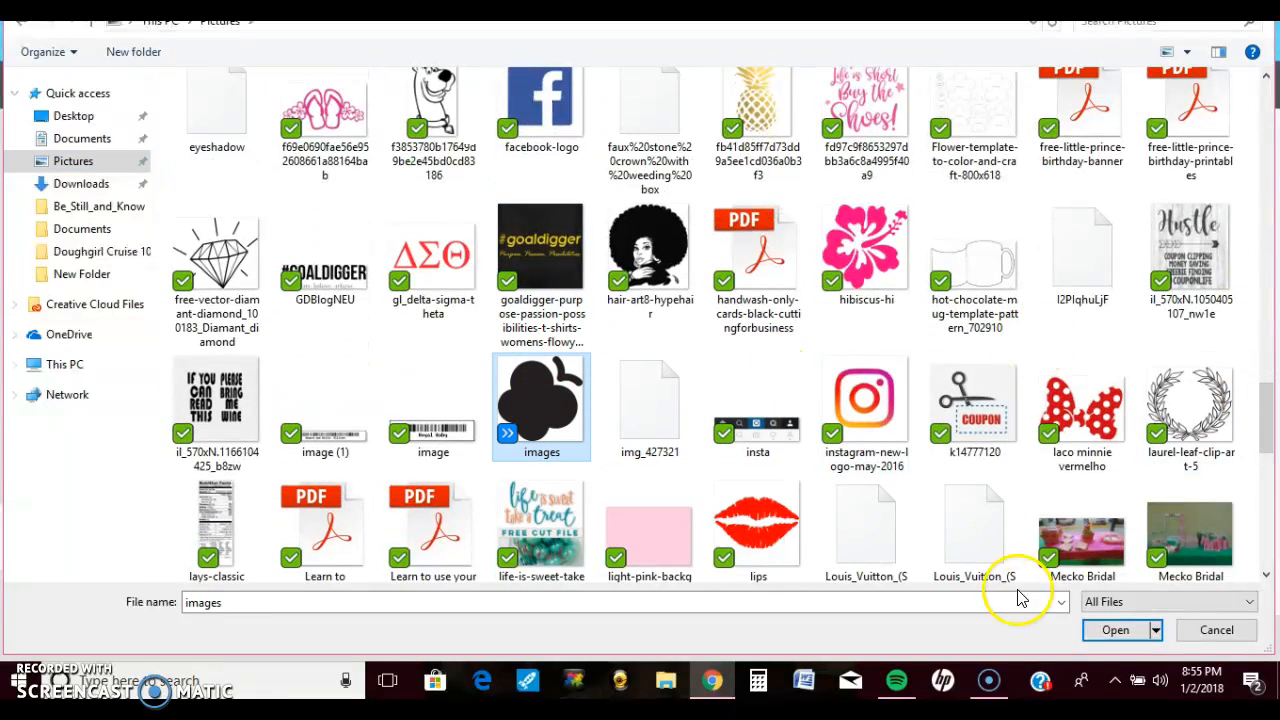
left_click(1108, 632)
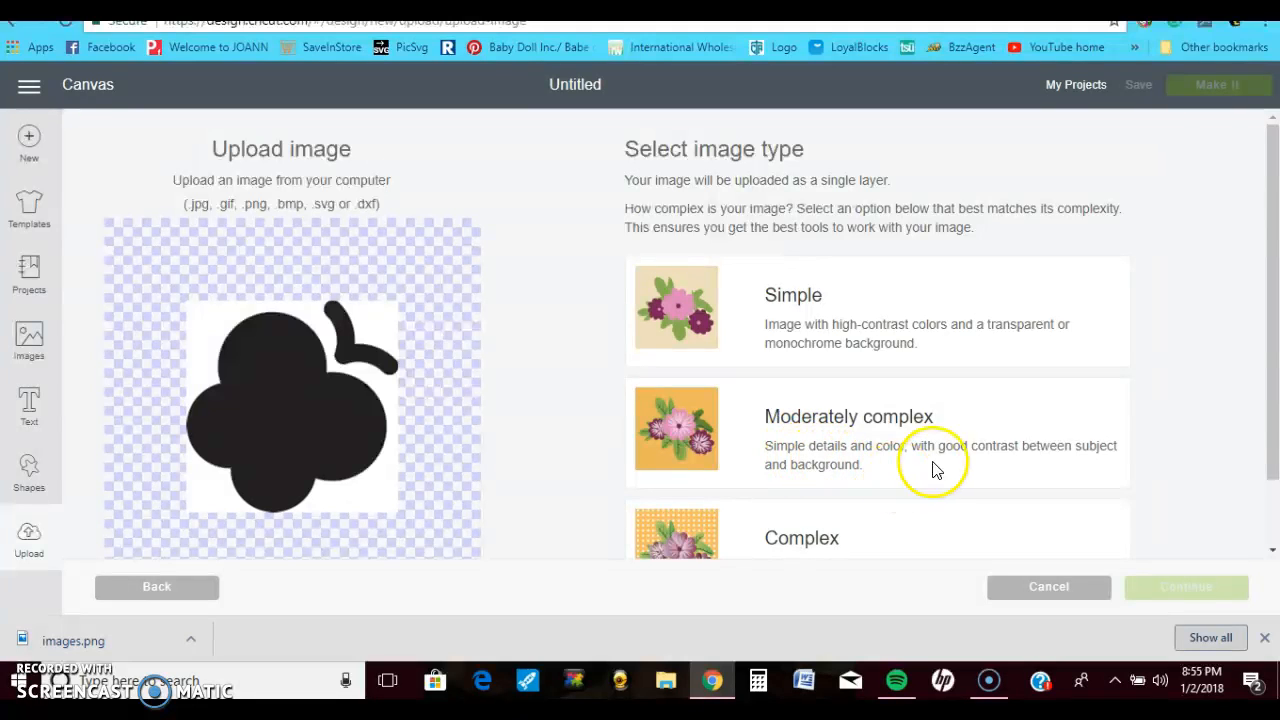
left_click(787, 538)
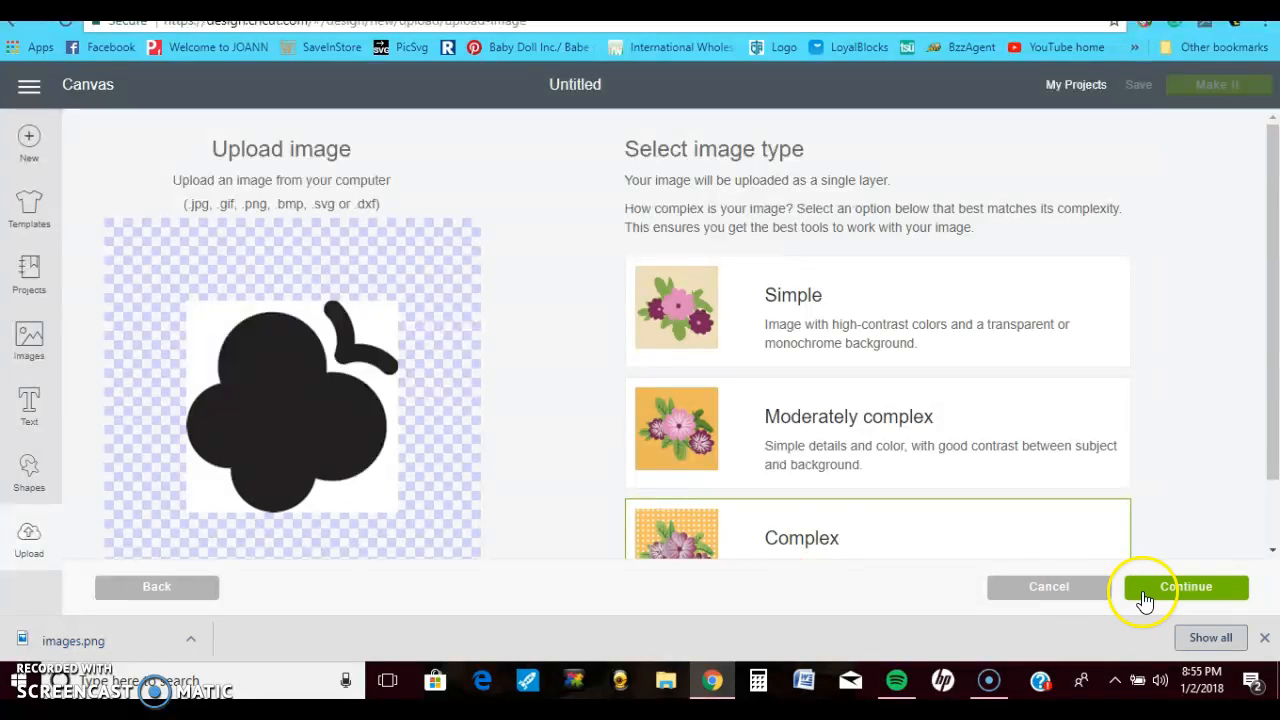
left_click(1164, 598)
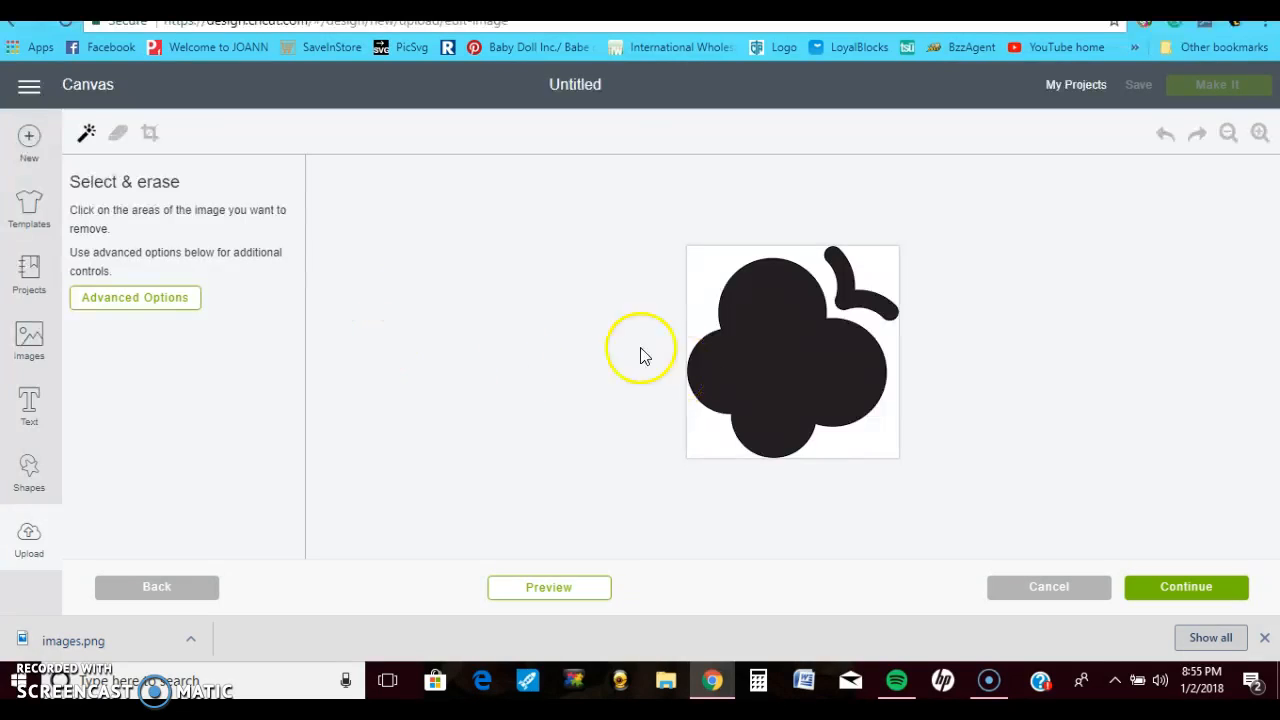
left_click(706, 268)
left_click(711, 421)
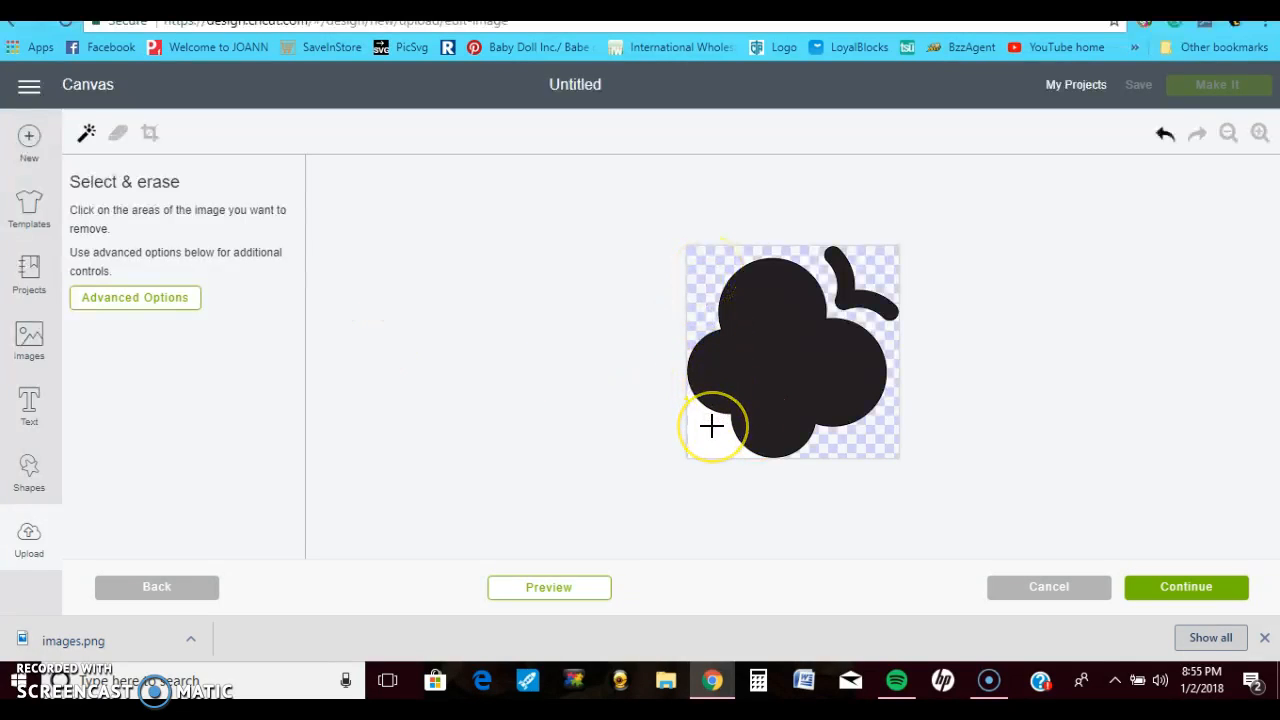
left_click(1166, 137)
left_click(1166, 137)
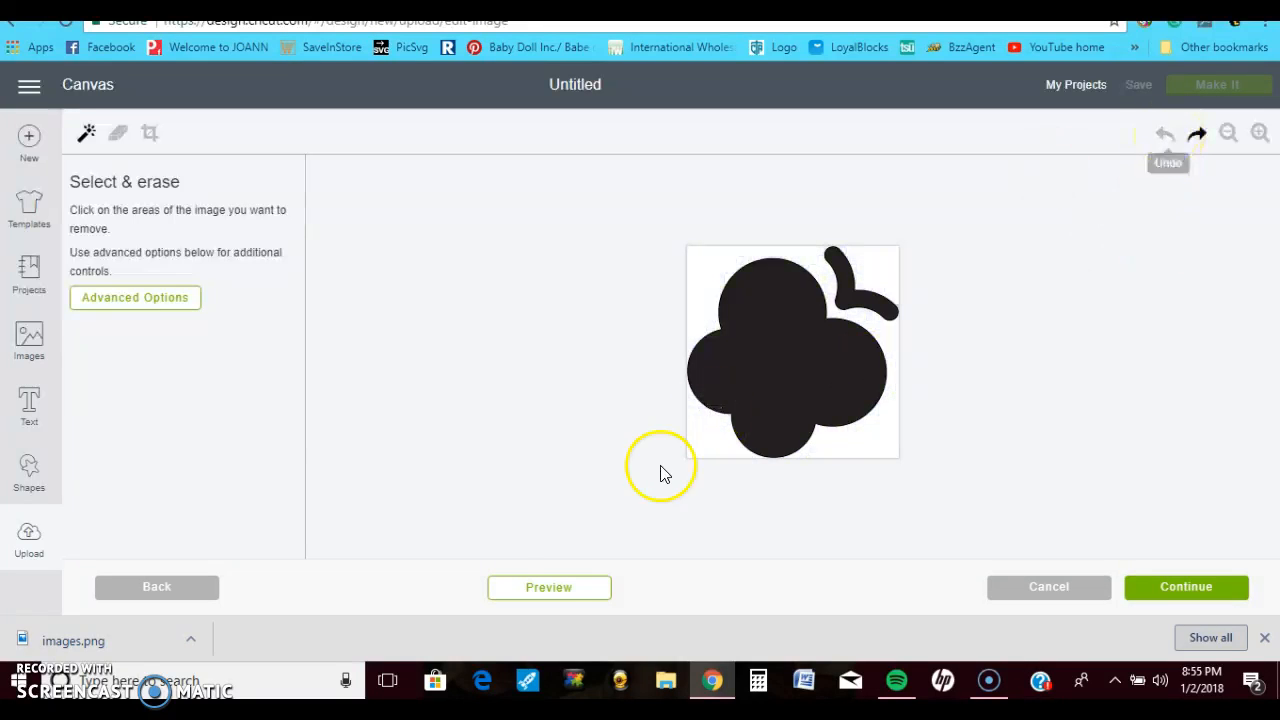
left_click(556, 586)
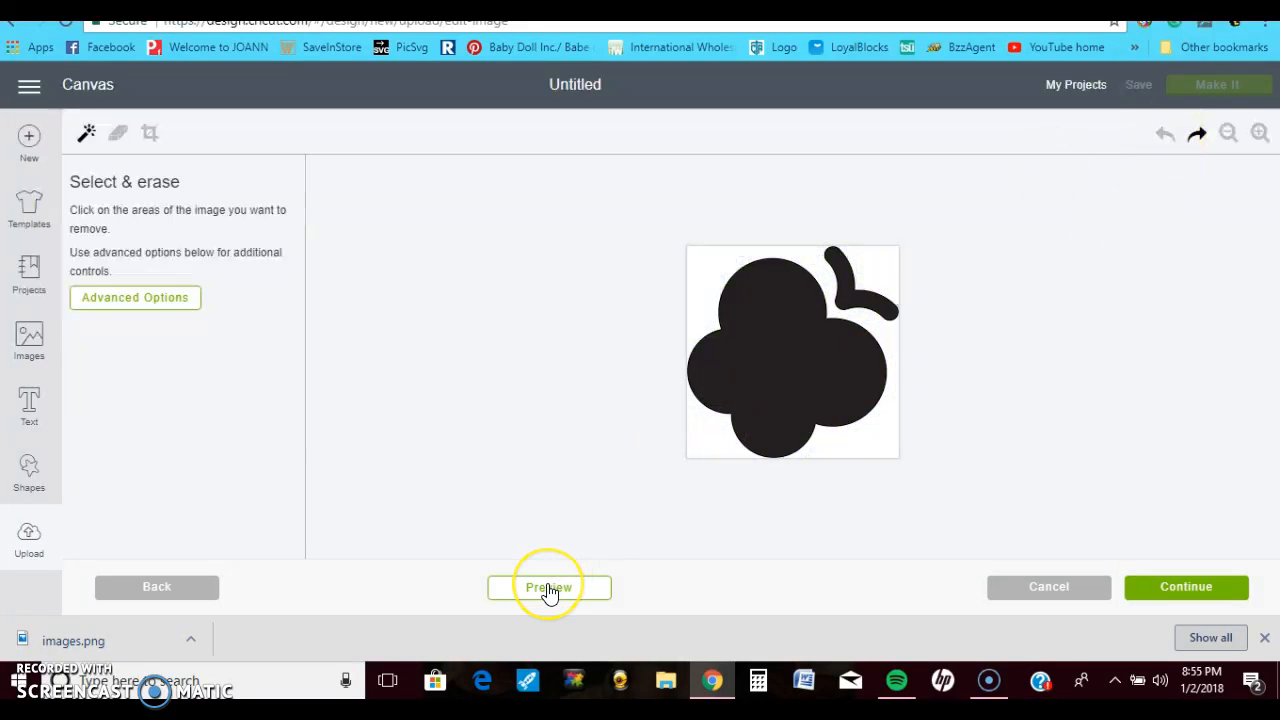
left_click(734, 299)
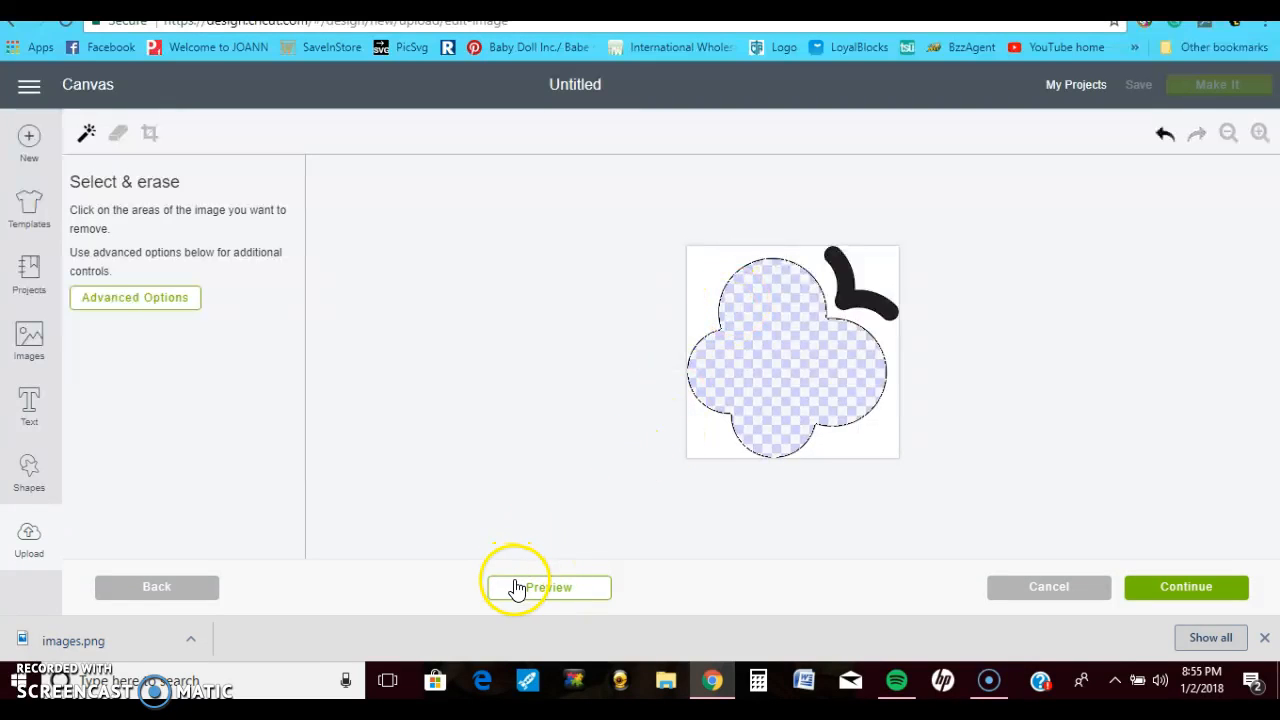
left_click(1165, 134)
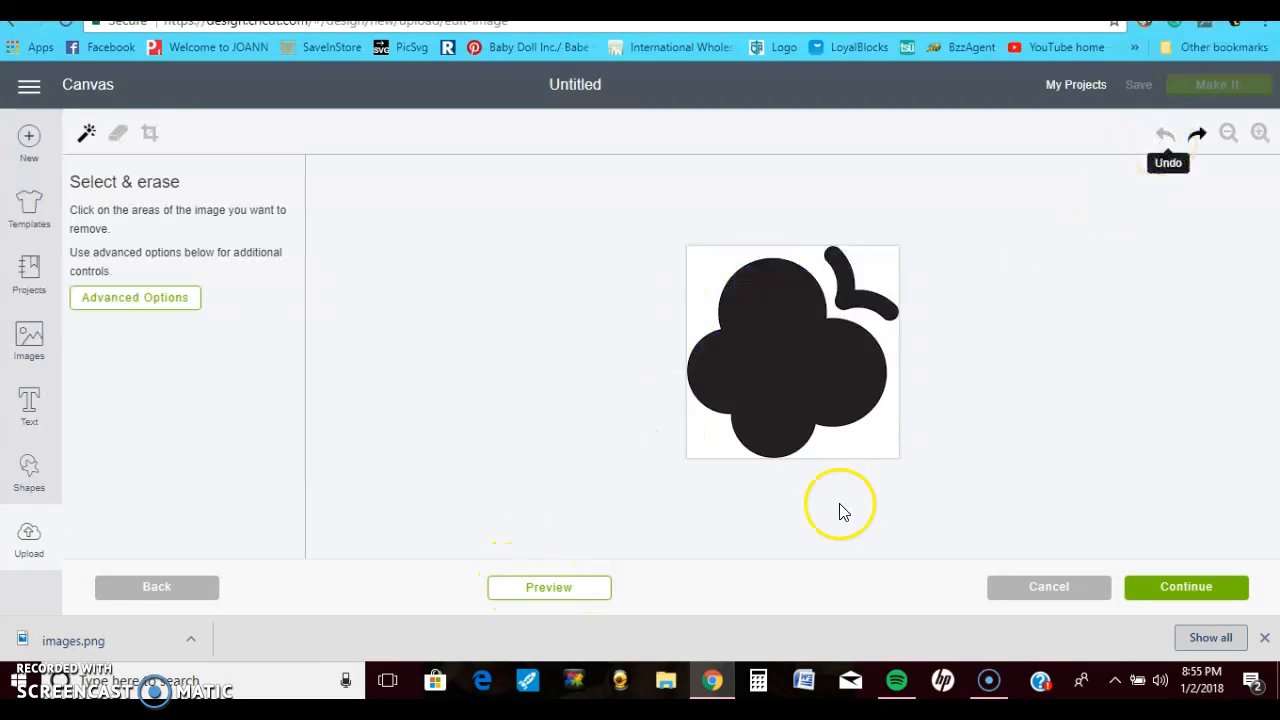
left_click(563, 586)
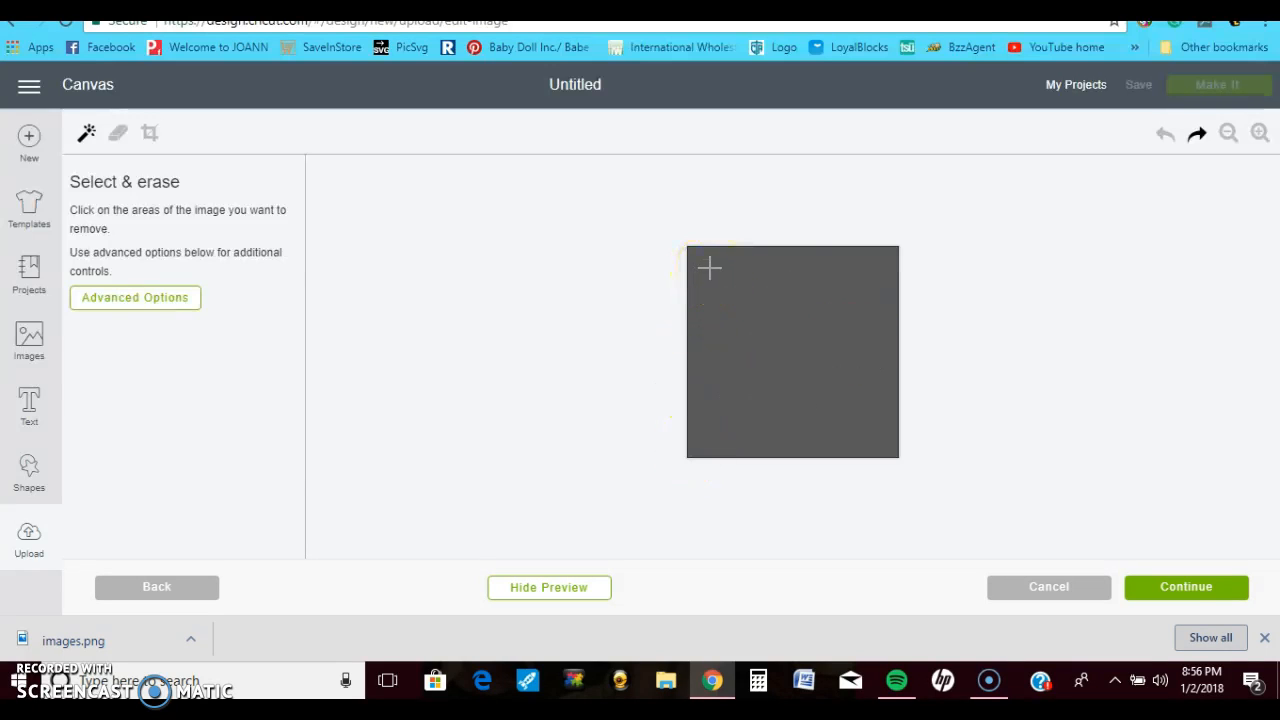
left_click(527, 588)
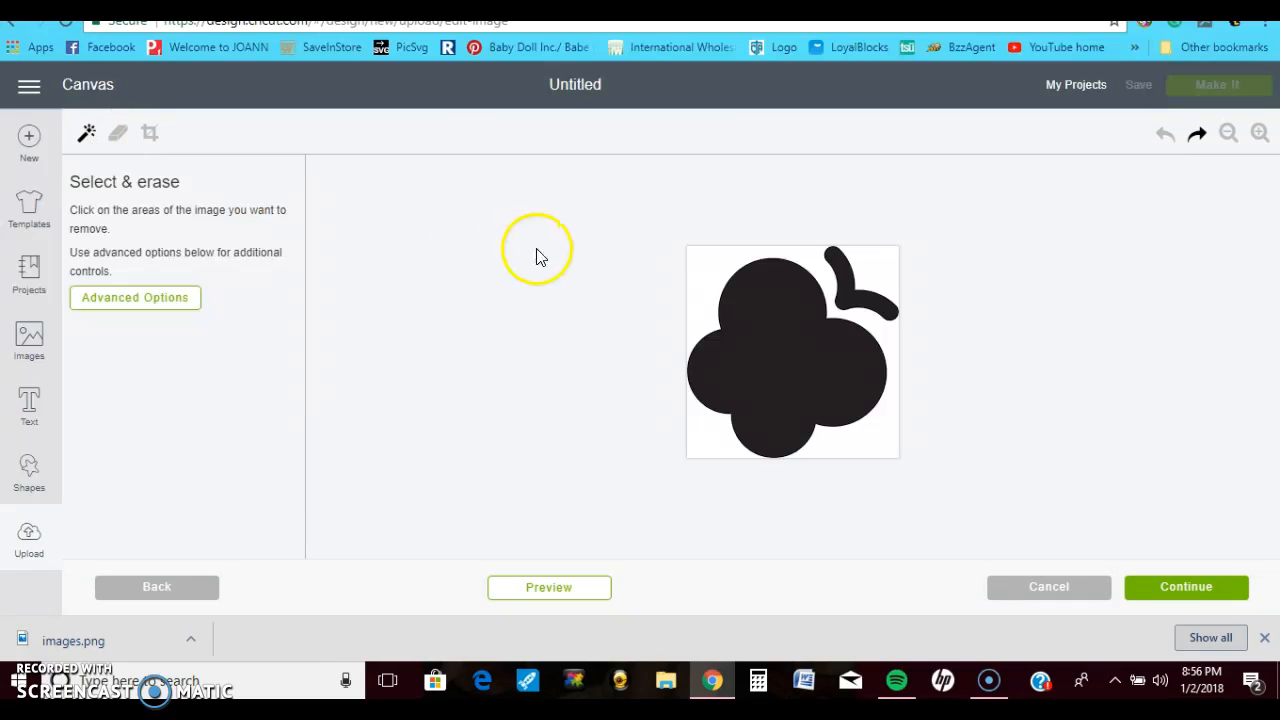
- Erase the white background around the black butterfly, including the lower corner, and preview the cut outline
left_click(710, 263)
left_click(720, 436)
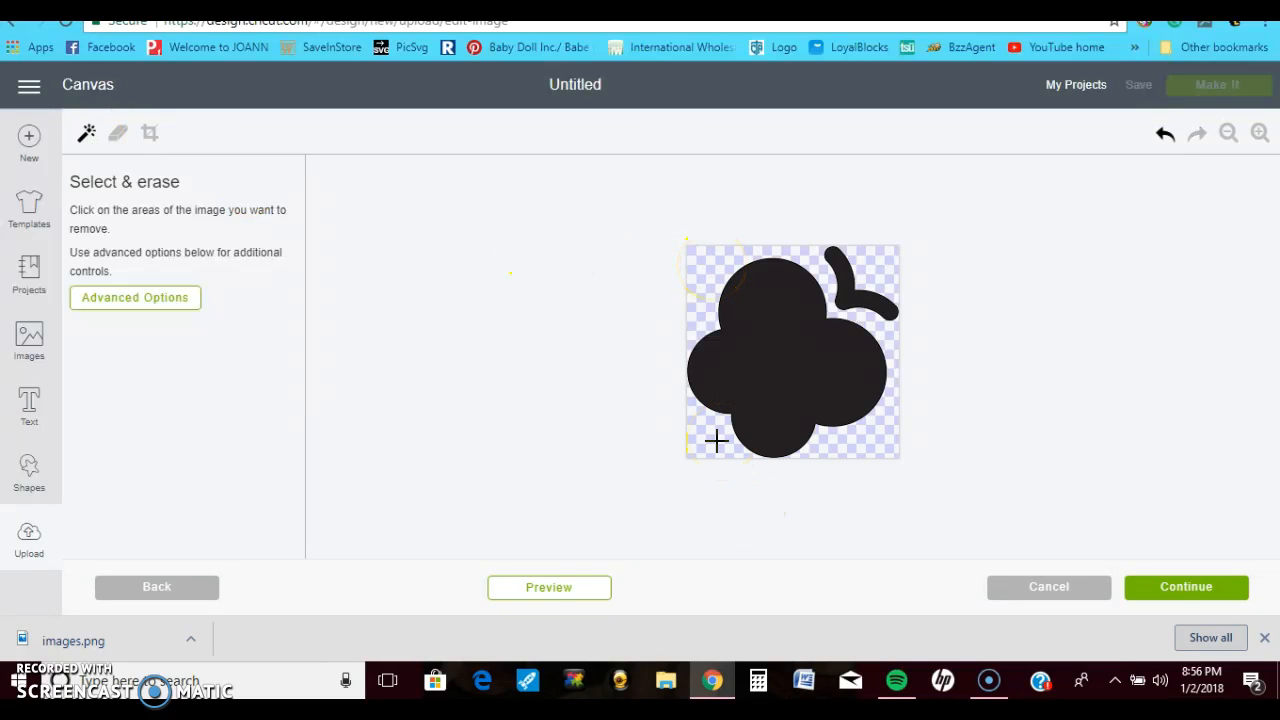
left_click(563, 591)
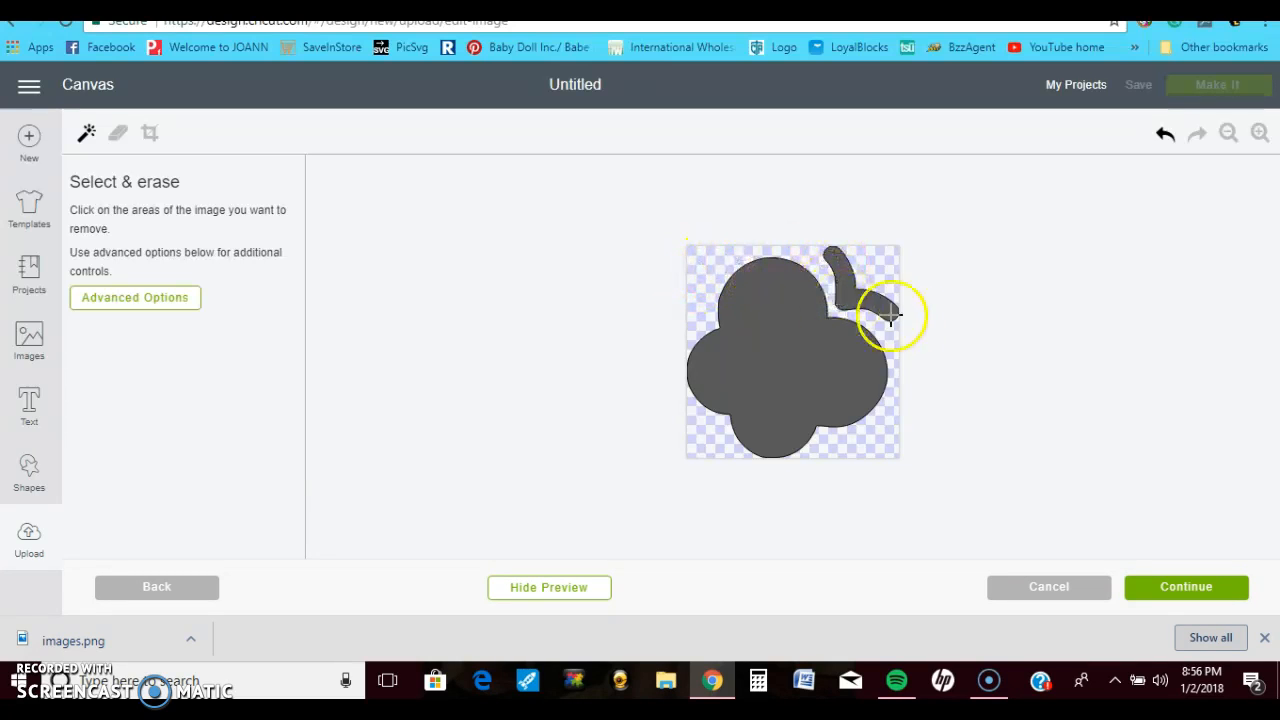
- Proceed with the cleaned butterfly and save its grey cut-outline version under the image name images
left_click(1157, 592)
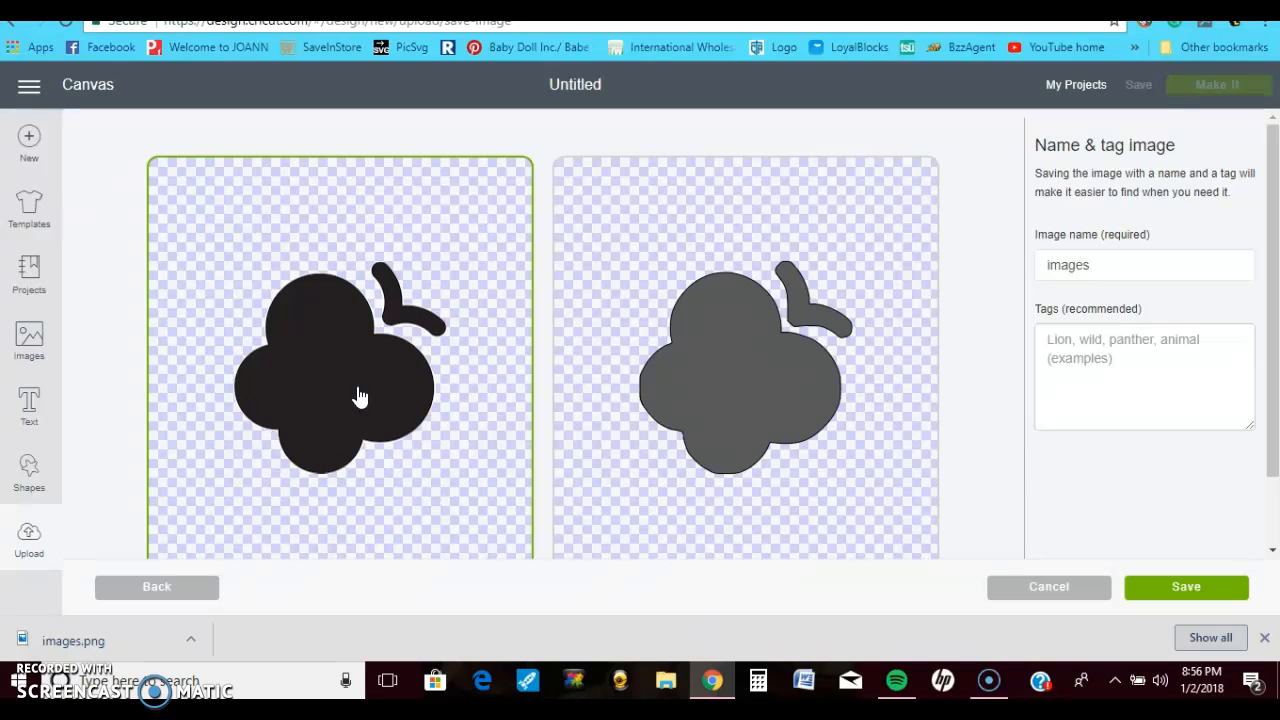
left_click(635, 442)
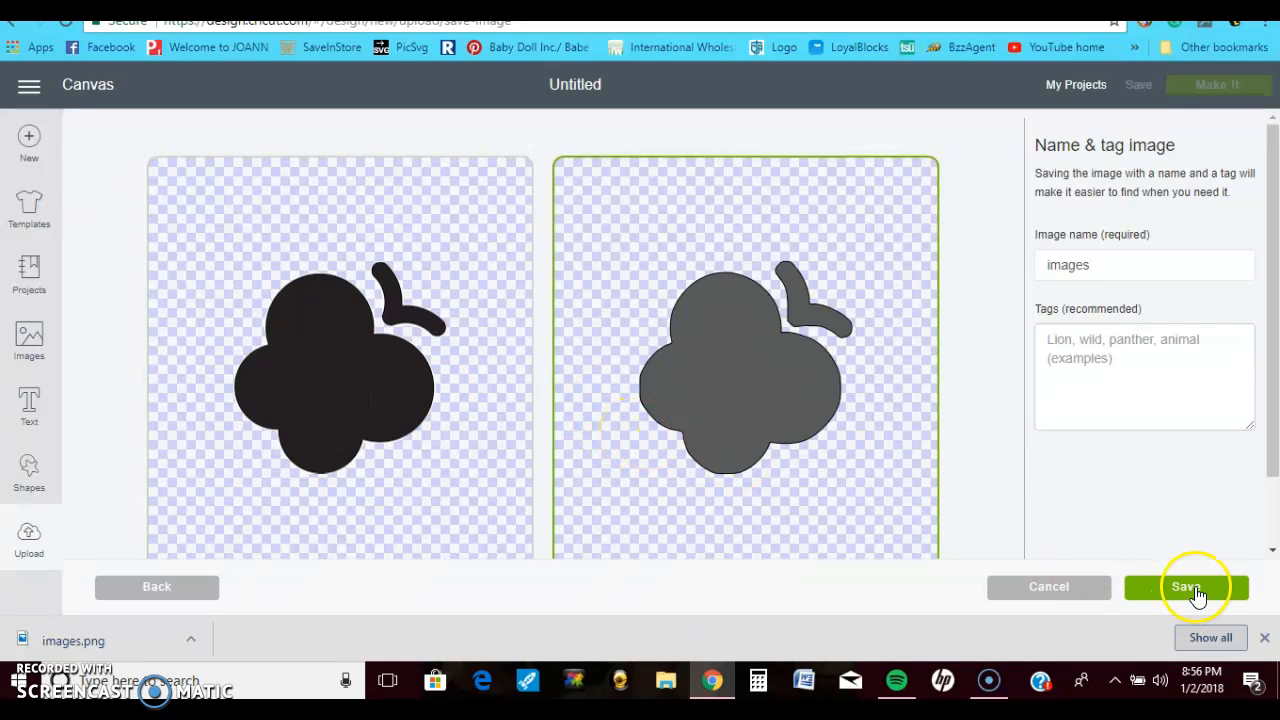
left_click(1200, 587)
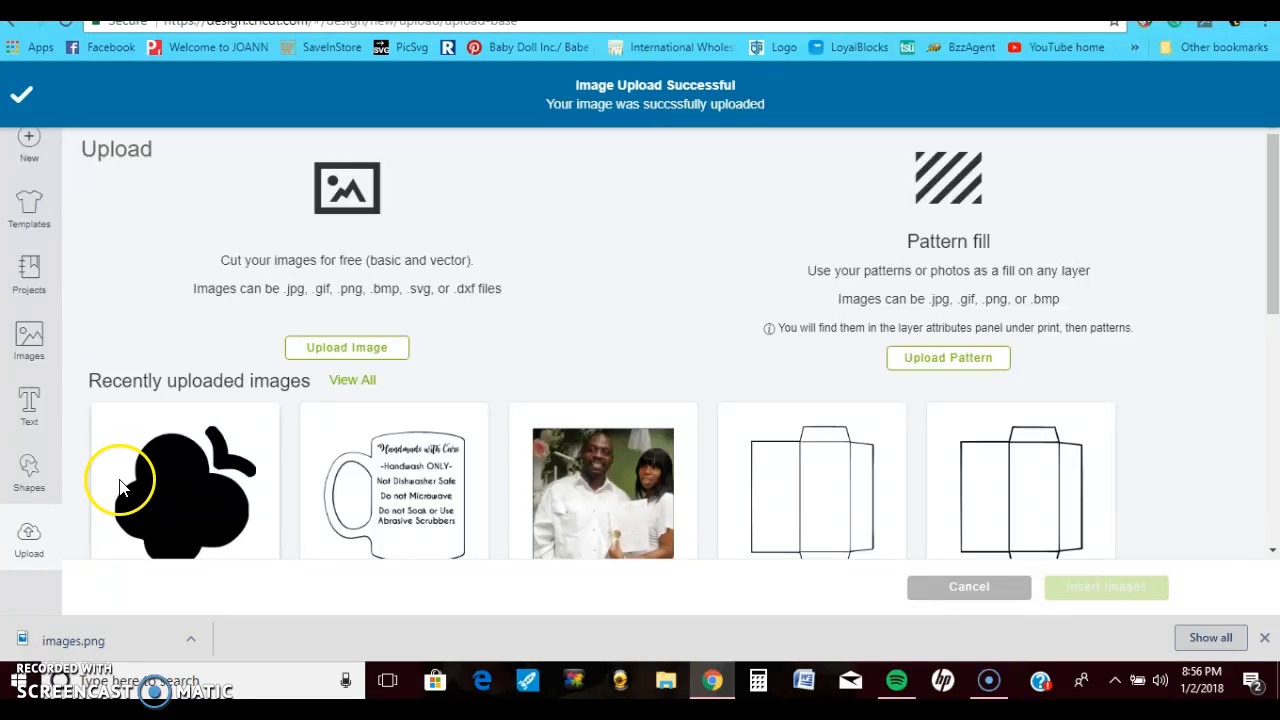
- Insert the newly uploaded butterfly image onto the canvas and enlarge it proportionally to about 2.76 in wide and high
left_click(185, 515)
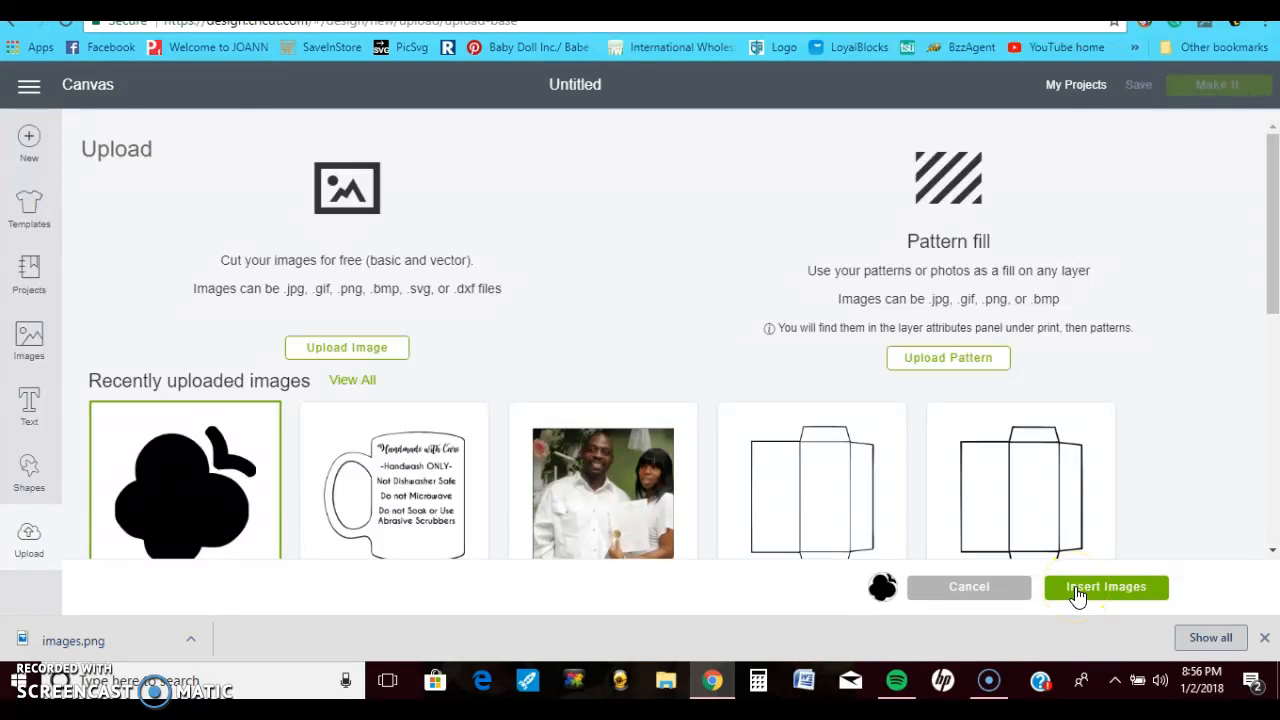
left_click(1076, 590)
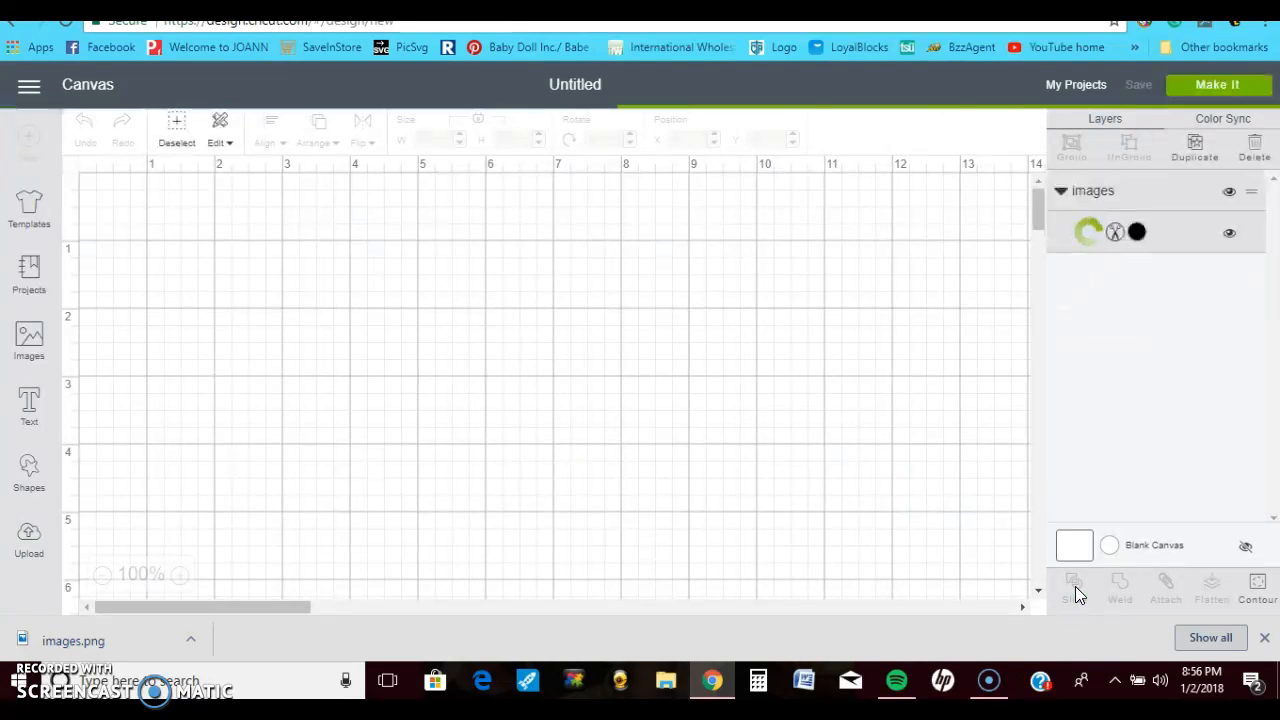
left_click_drag(302, 406, 383, 478)
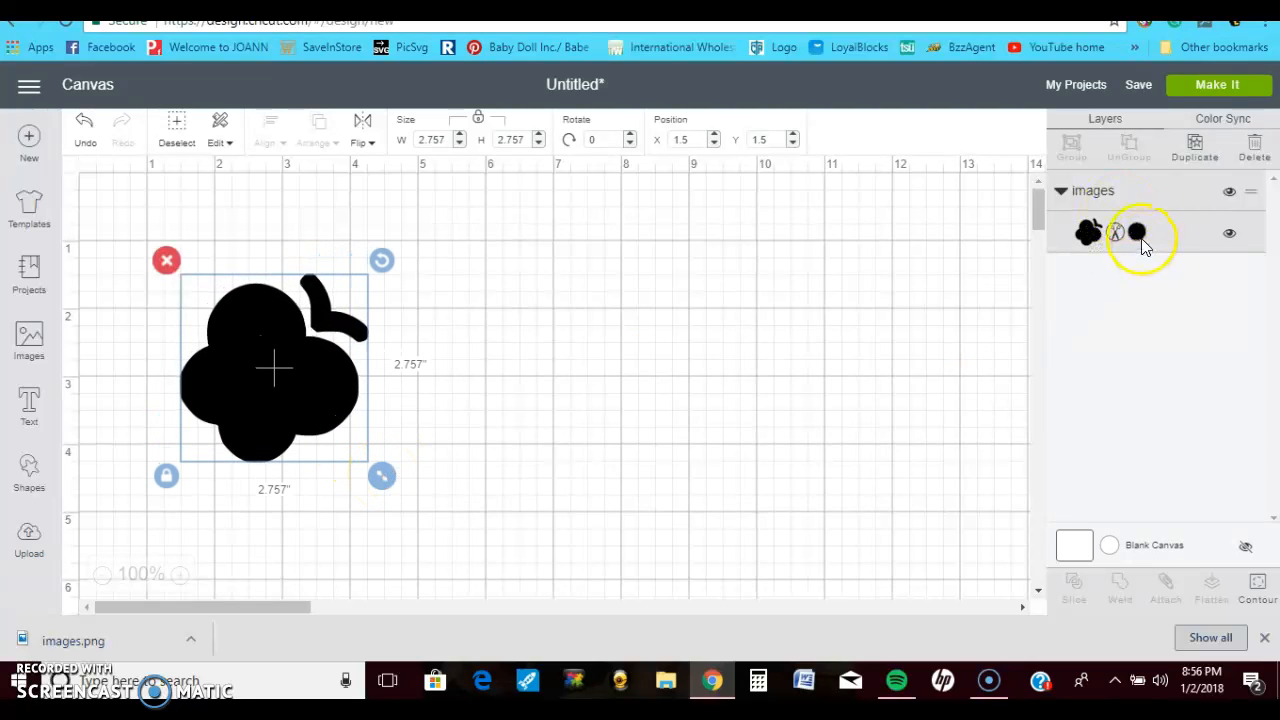
- Change the butterfly layer's cut color to Mango from the basic colors and deselect it
left_click(1137, 233)
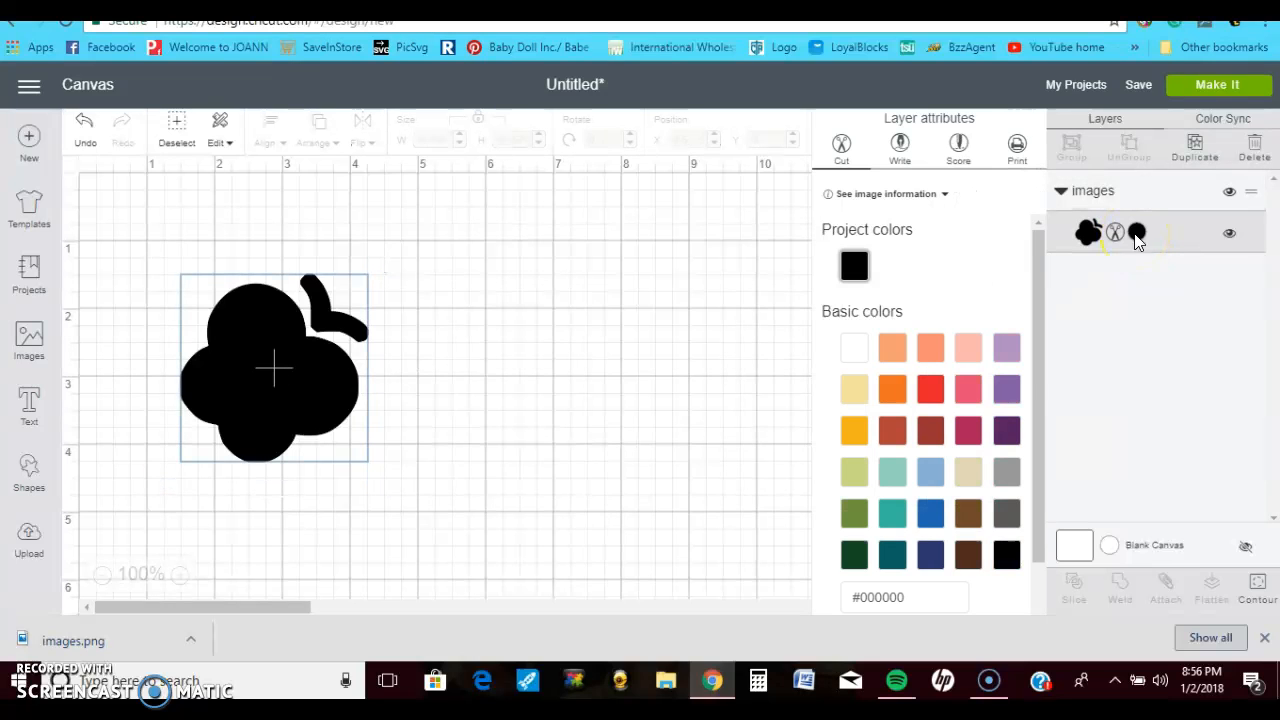
left_click(888, 358)
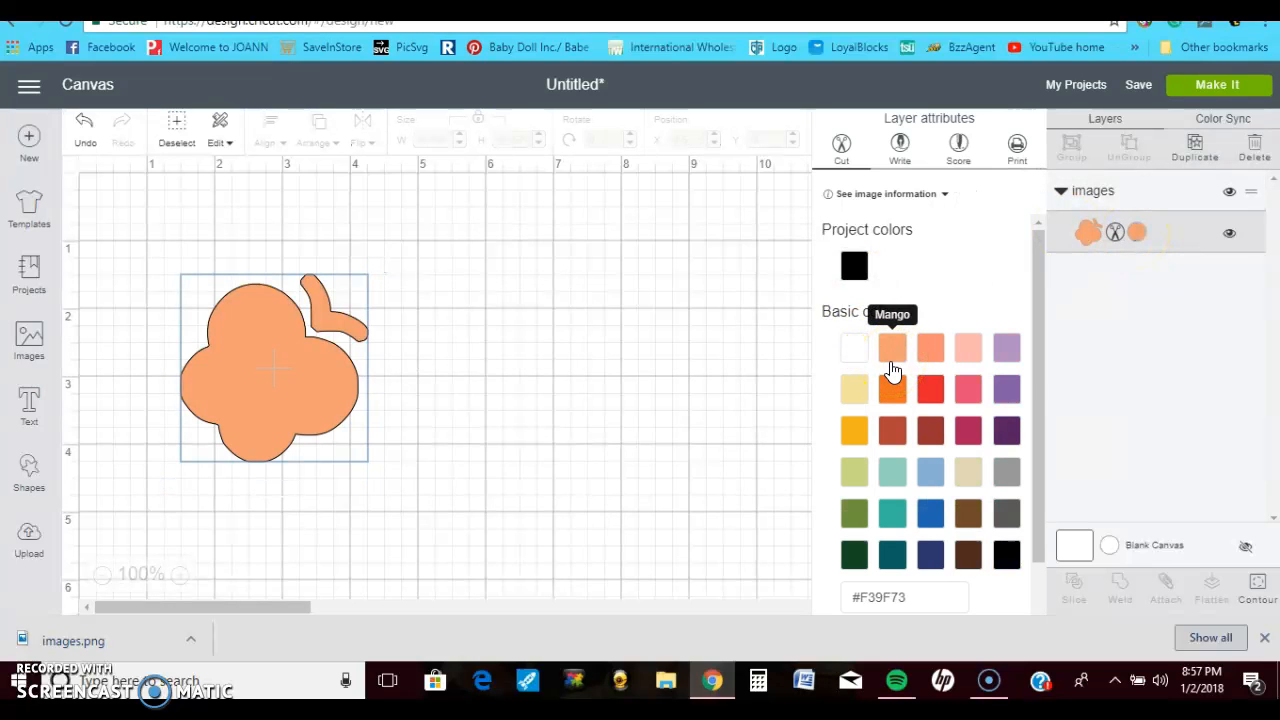
left_click(409, 423)
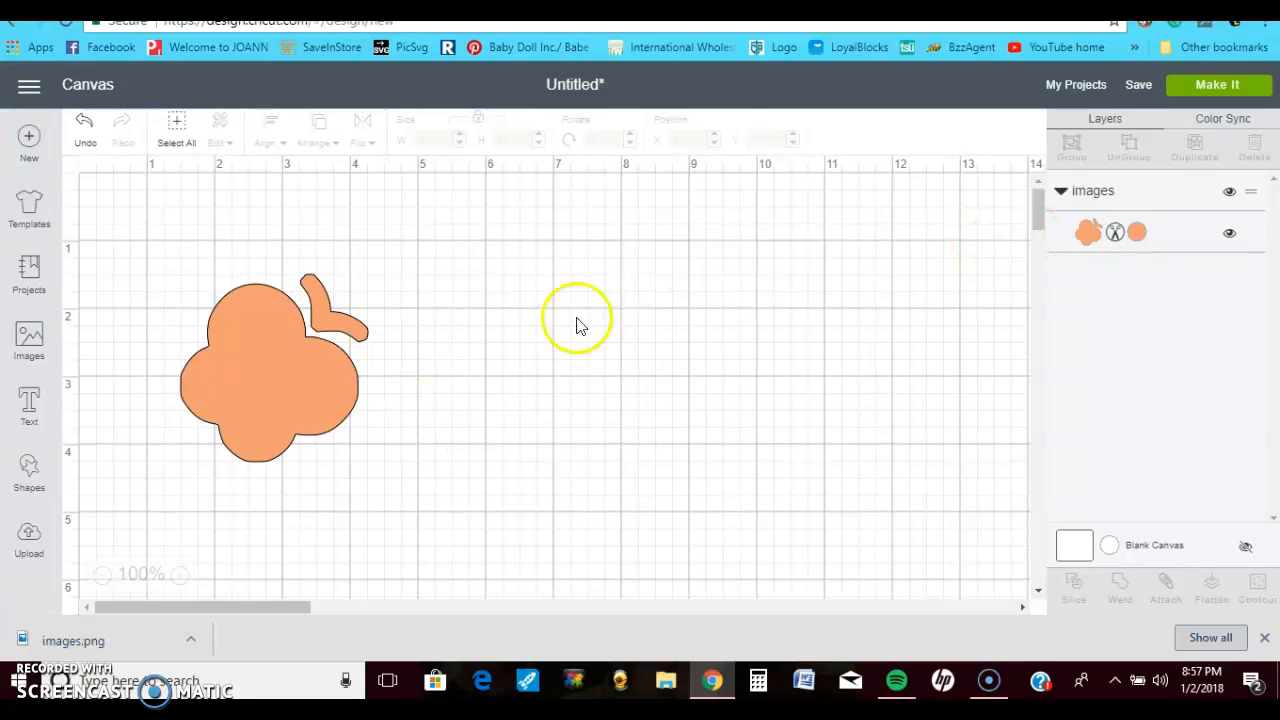
- Duplicate the butterfly and place the copy beside the original at about X 4.76, Y 1.69
left_click(318, 396)
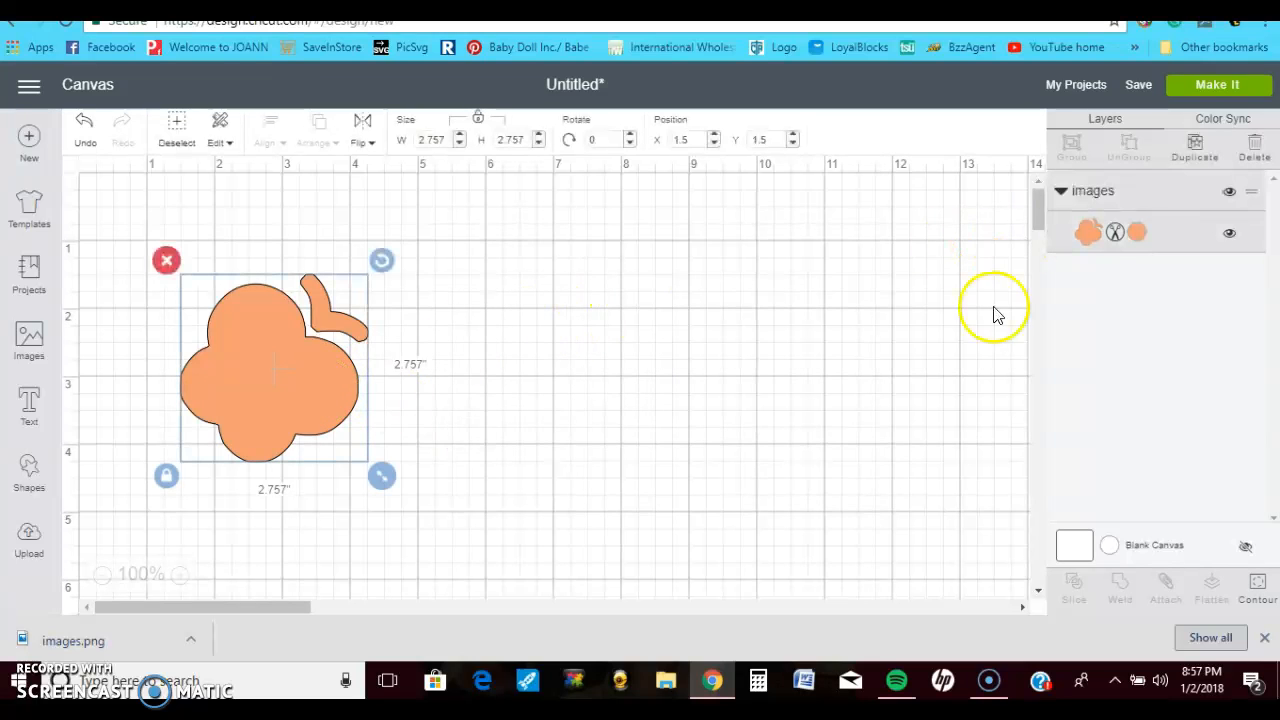
left_click(1199, 147)
left_click_drag(304, 379, 524, 387)
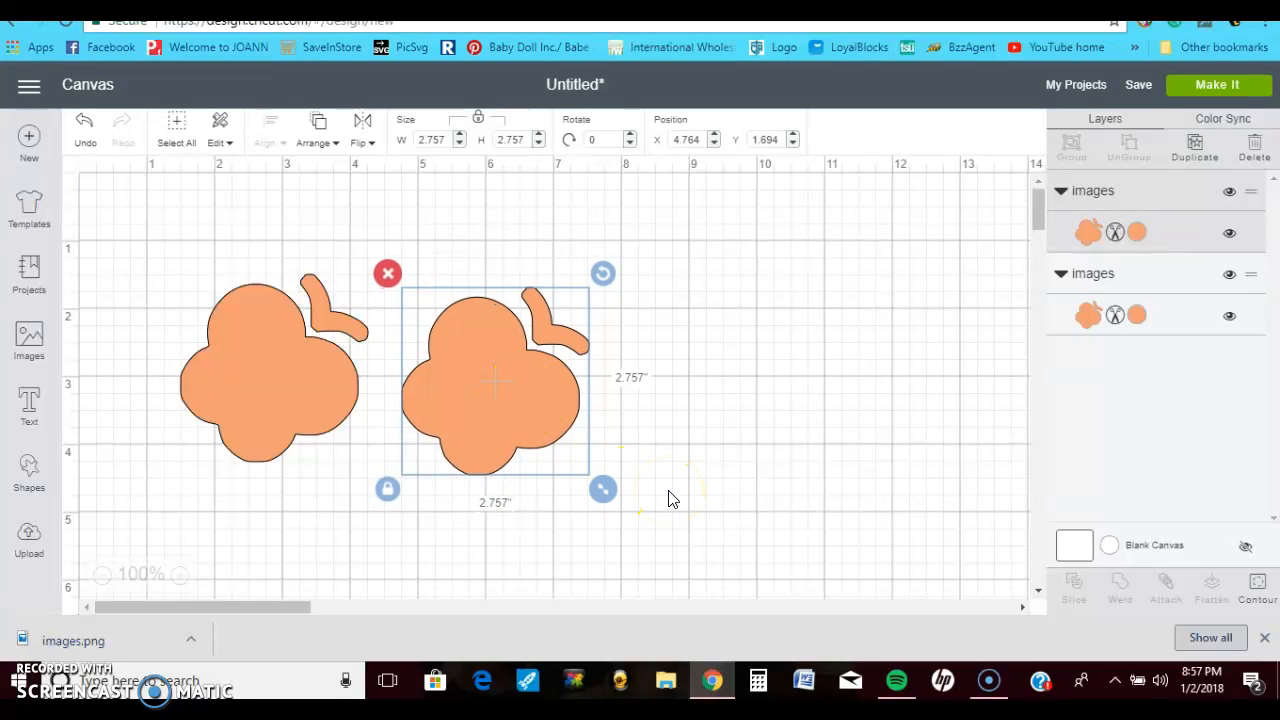
- Send the project to the cutting mat preview and shift both butterflies slightly down and to the right on the mat
left_click(1192, 92)
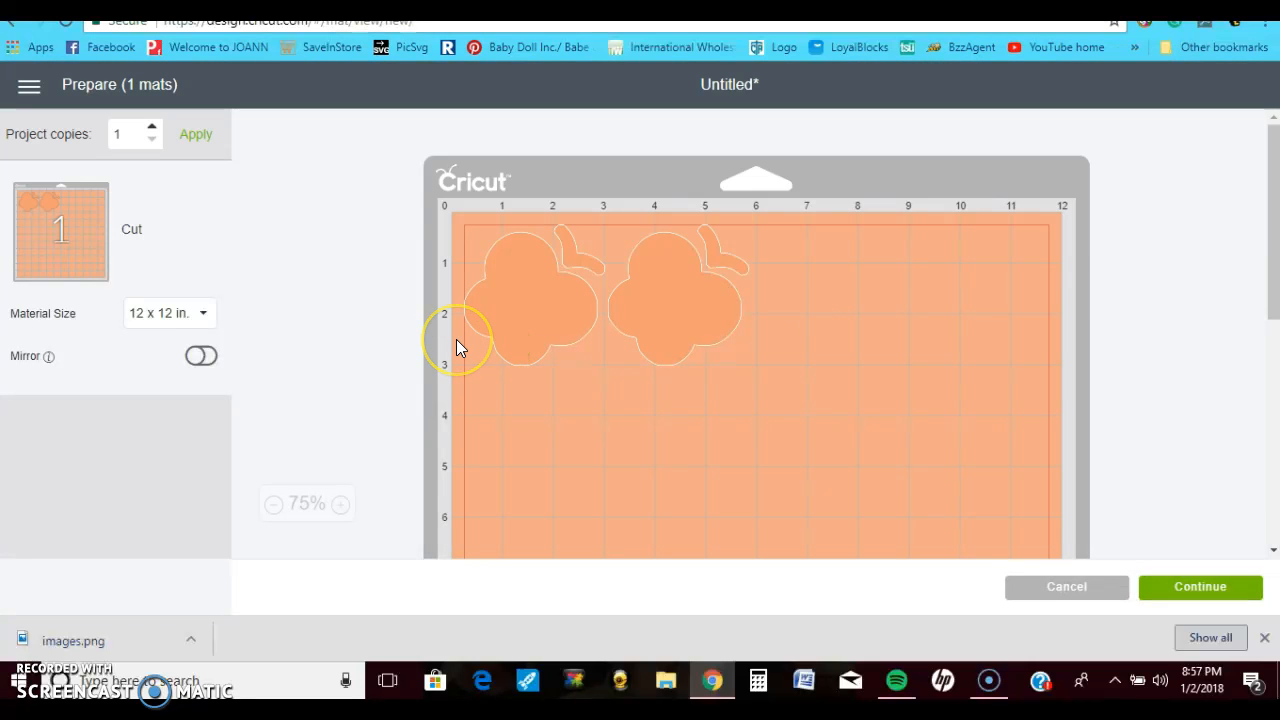
left_click_drag(690, 324, 728, 368)
left_click(509, 340)
left_click_drag(509, 332, 527, 373)
- Continue to the machine connection stage, then cancel the cut and confirm the cancellation
left_click(1190, 588)
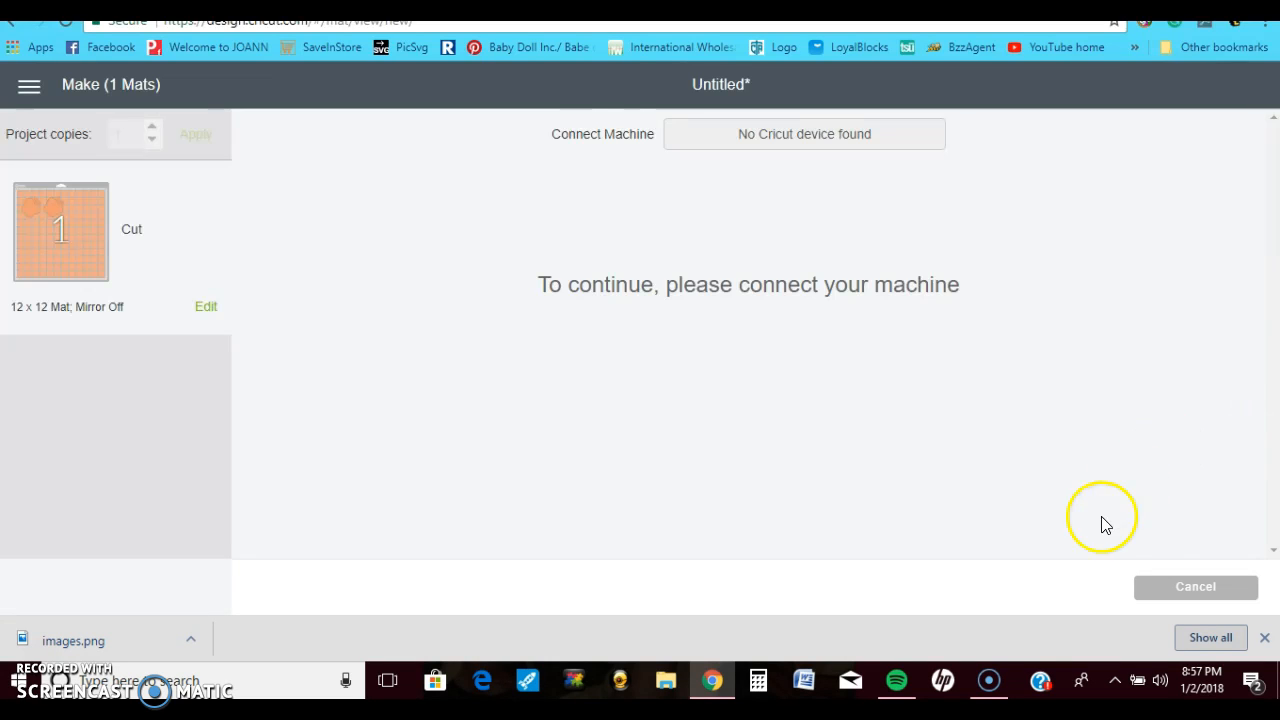
left_click(1157, 590)
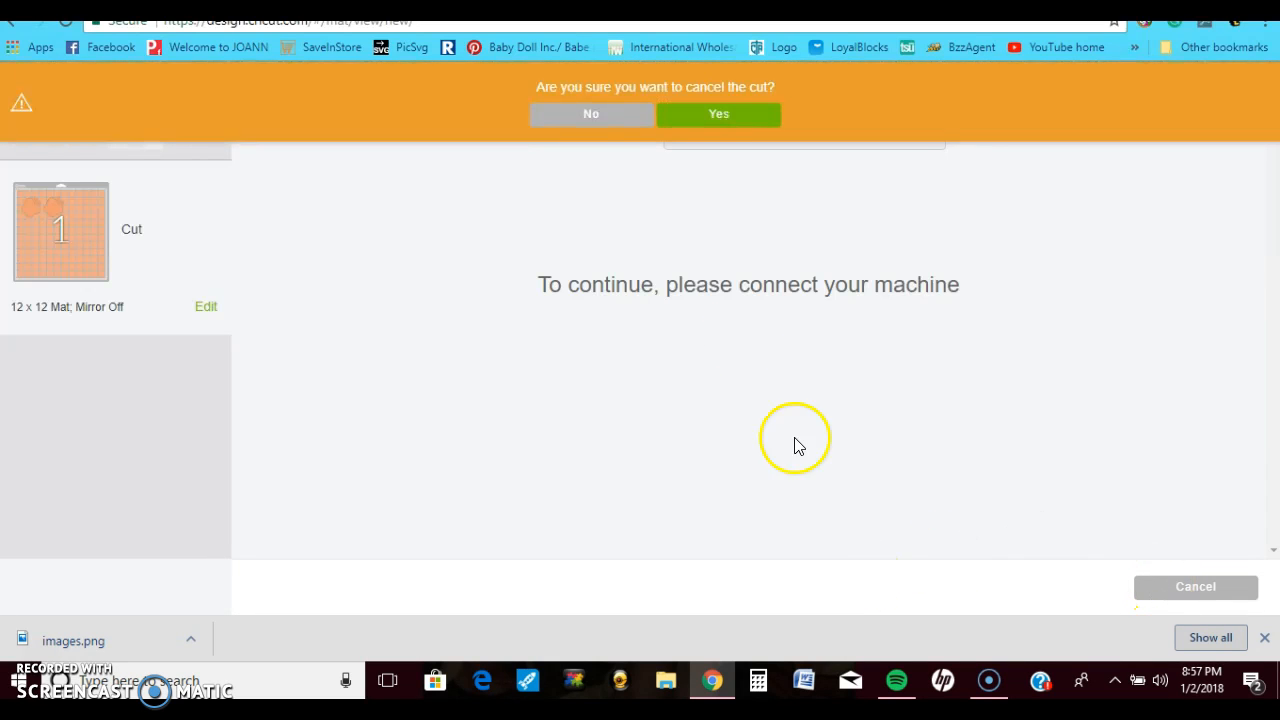
left_click(717, 114)
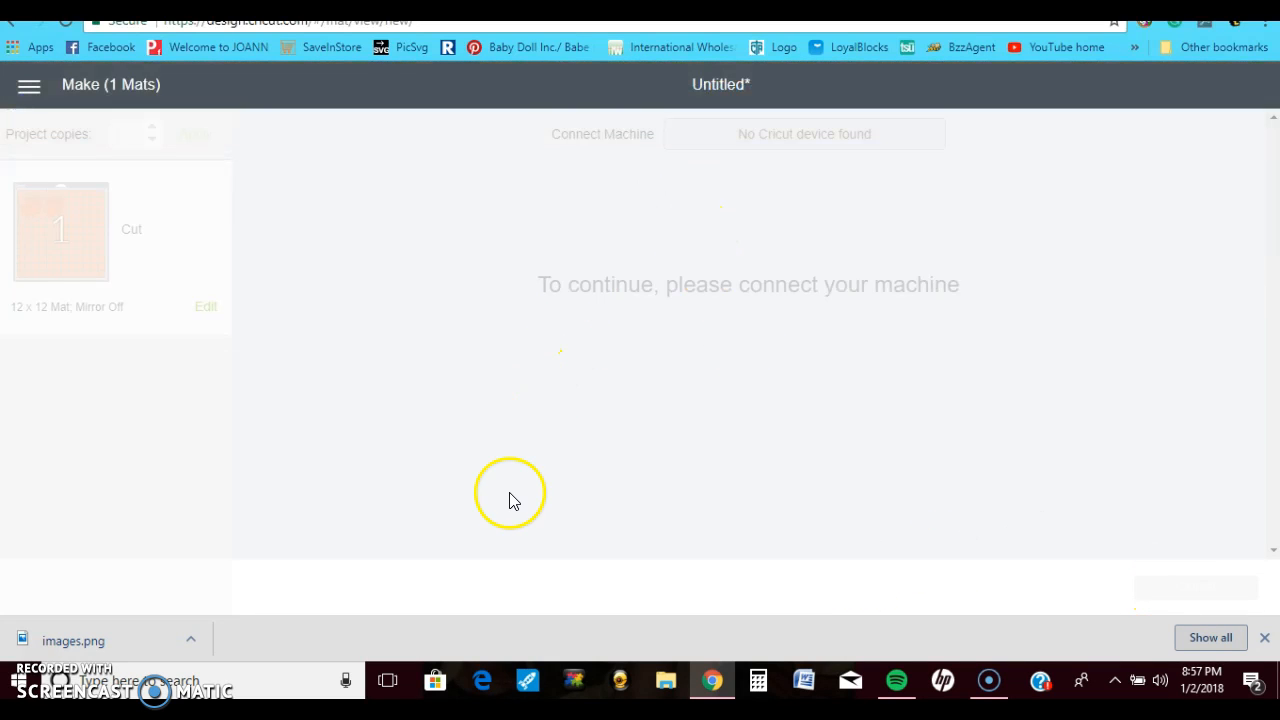